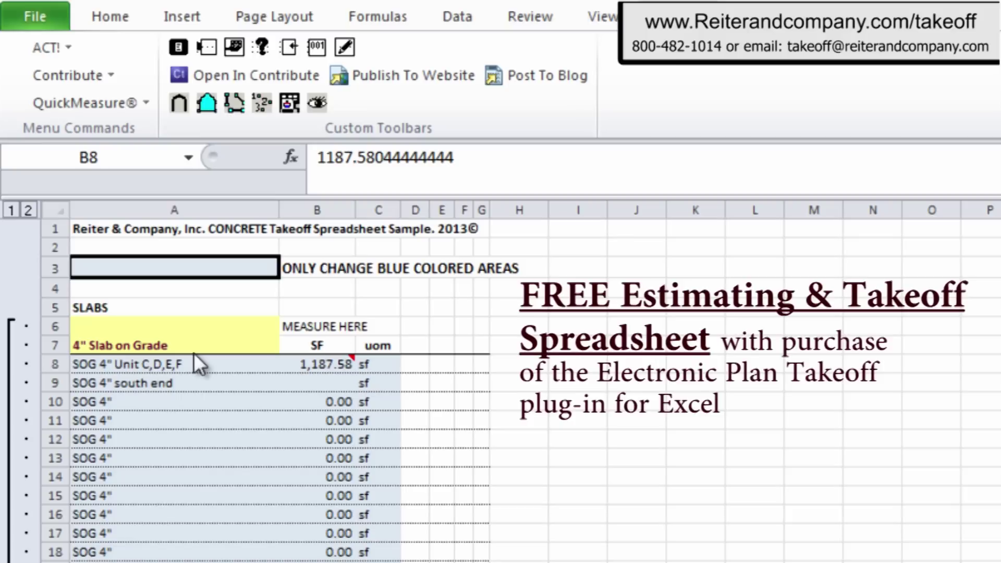
Select cells B8:B16 and start a QuickMeasure area takeoff for SOG 4" south end
left_click(319, 364)
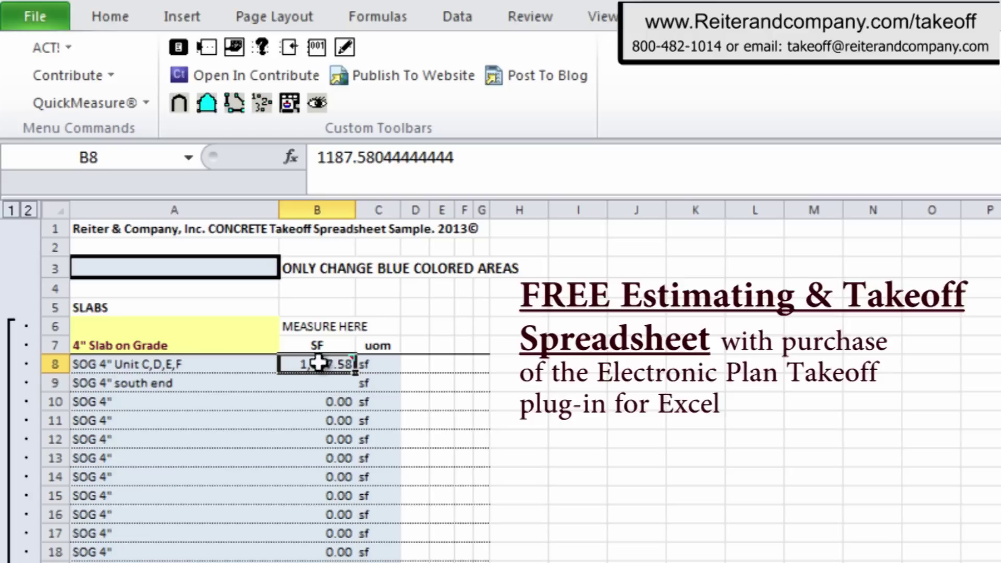
left_click_drag(315, 366, 326, 514)
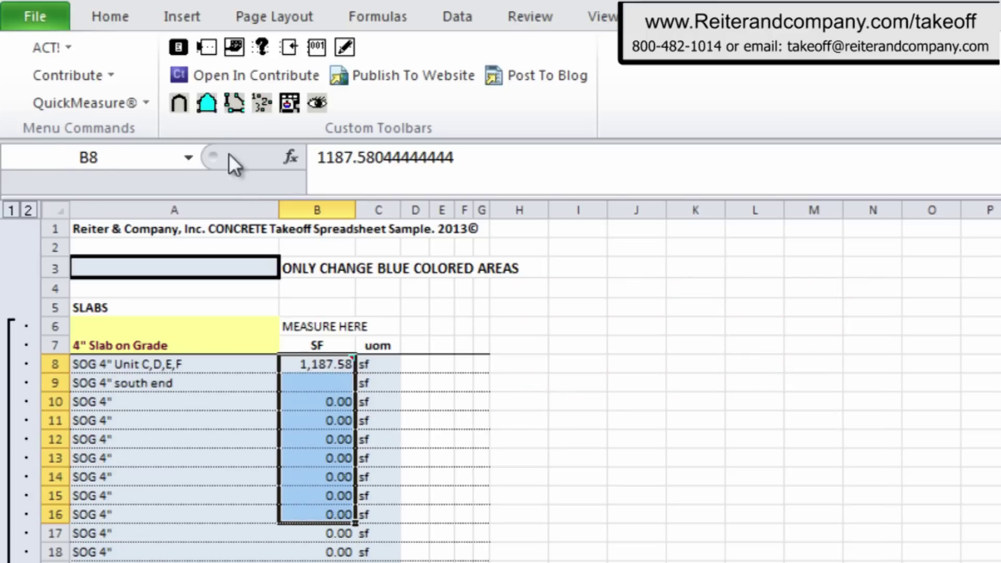
left_click(205, 99)
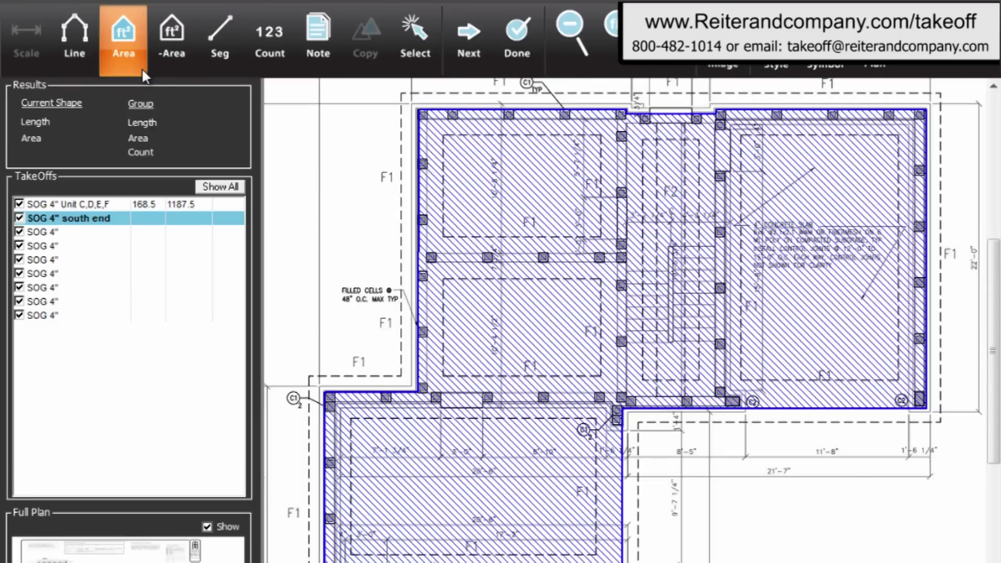
left_click(168, 206)
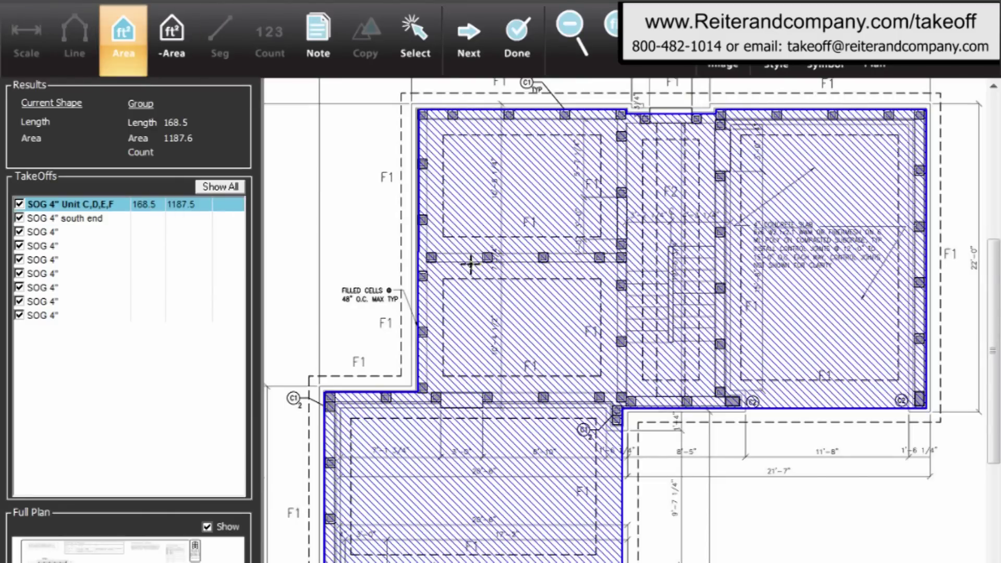
left_click(88, 218)
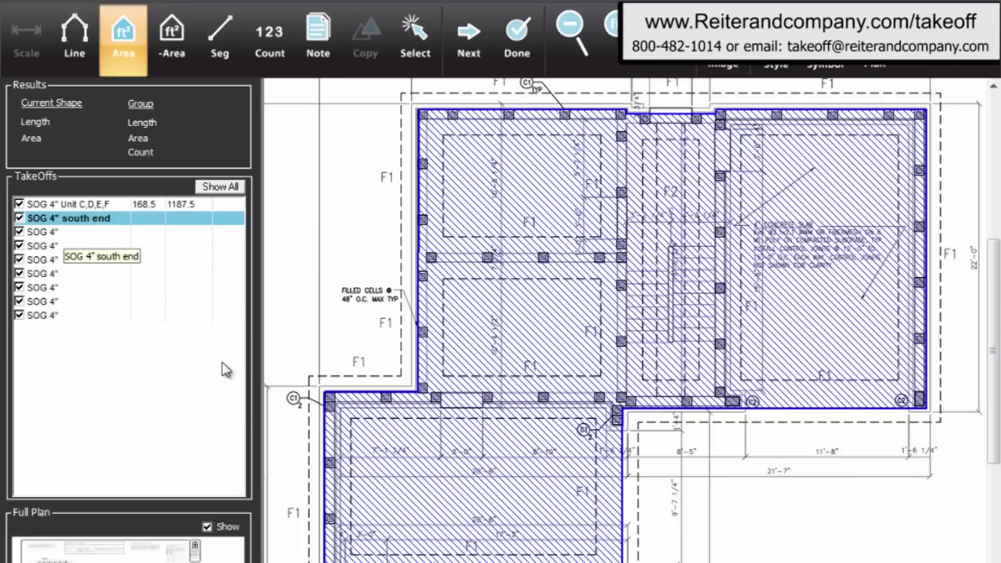
Outline the south end slab corners to measure 267.2 sf and return the result to Excel
mouse_move(430, 513)
left_mouse_down()
mouse_move(424, 458)
mouse_move(435, 380)
mouse_move(415, 302)
mouse_move(427, 200)
mouse_move(469, 140)
left_mouse_up()
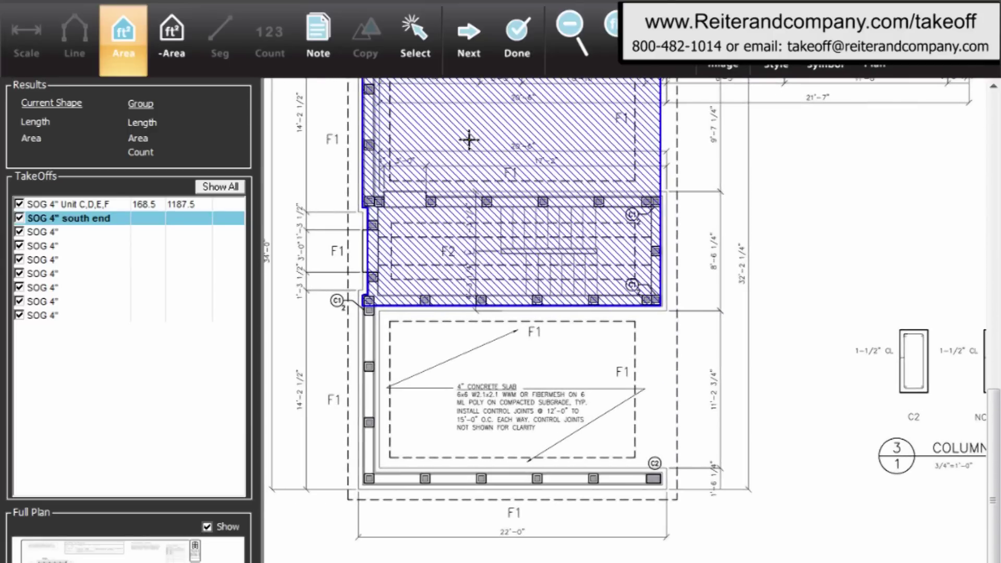
scroll(467, 445, "up", 3)
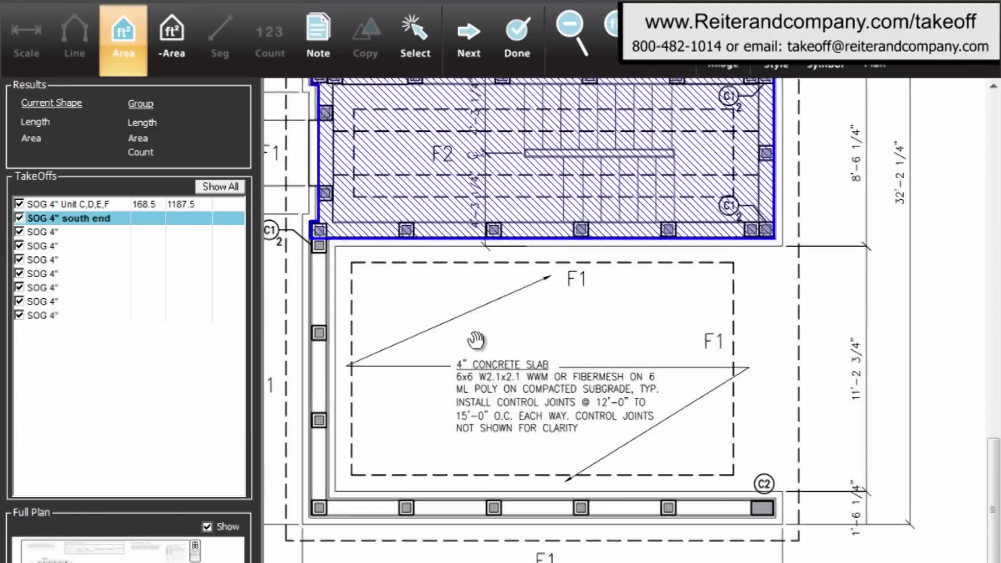
left_click_drag(467, 446, 464, 262)
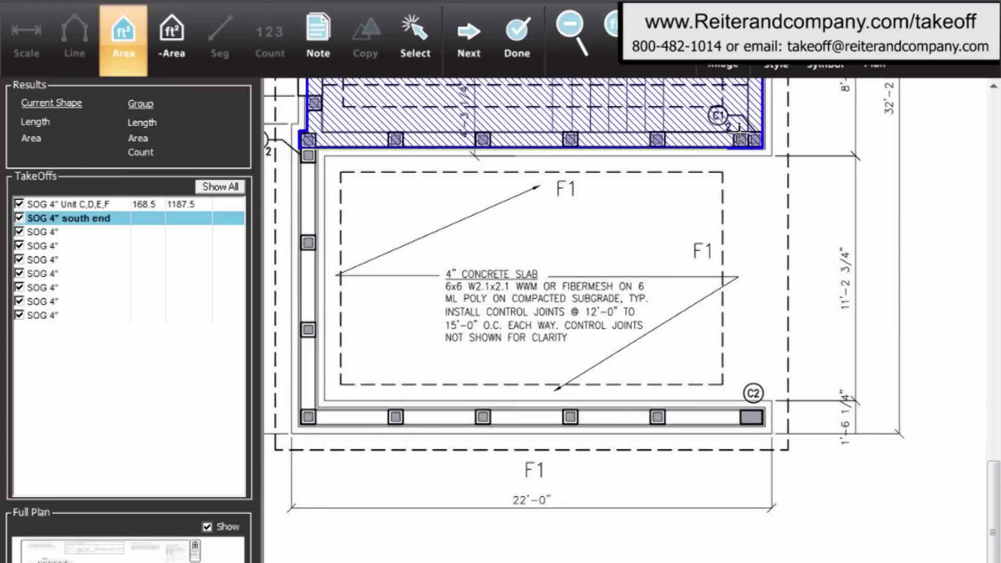
left_click(761, 148)
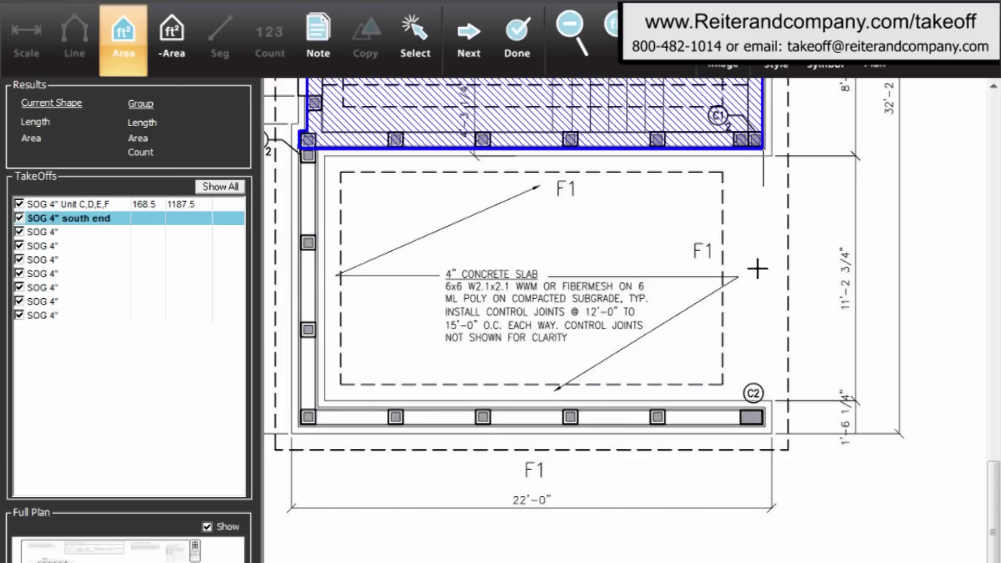
left_click(761, 423)
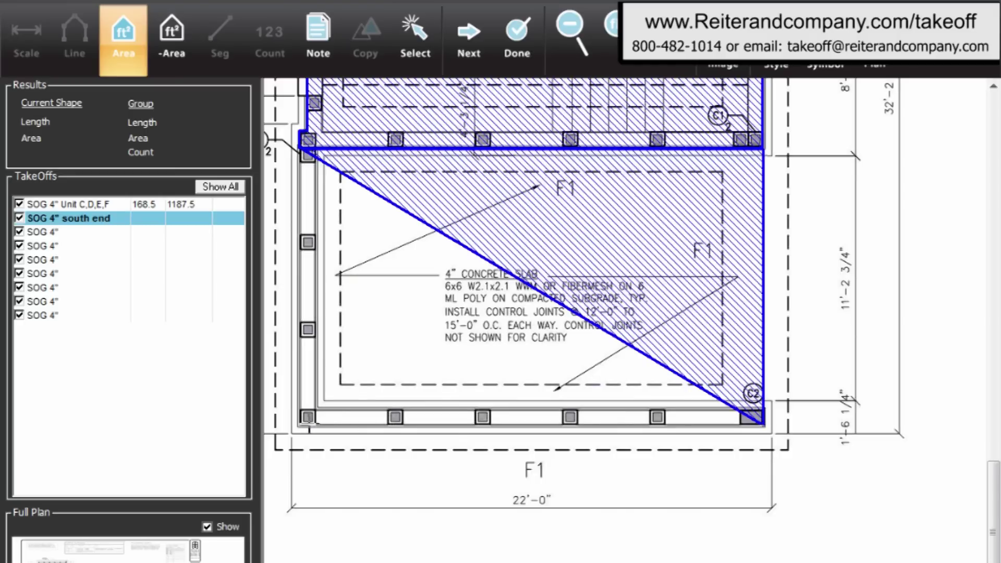
left_click(301, 424)
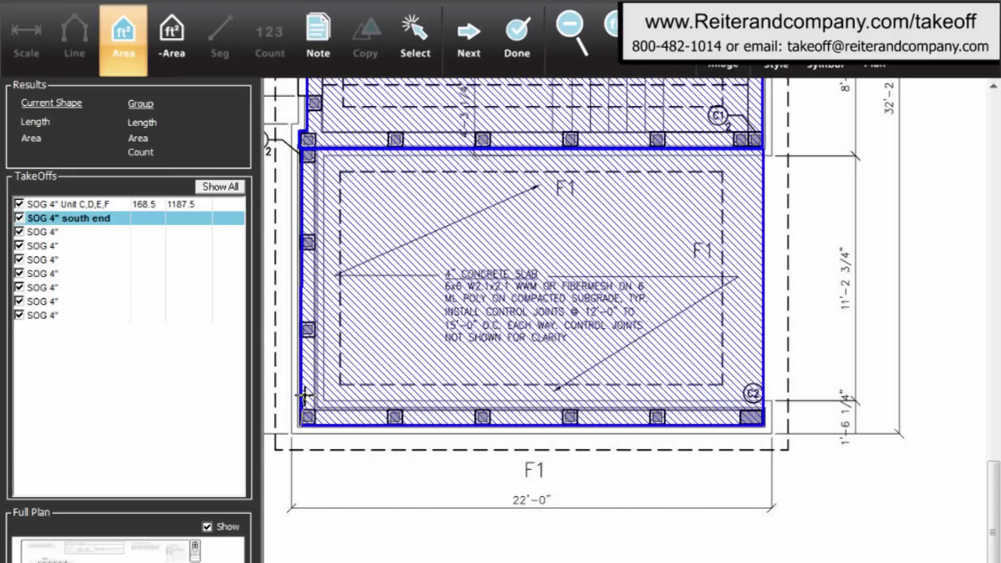
double_click(316, 349)
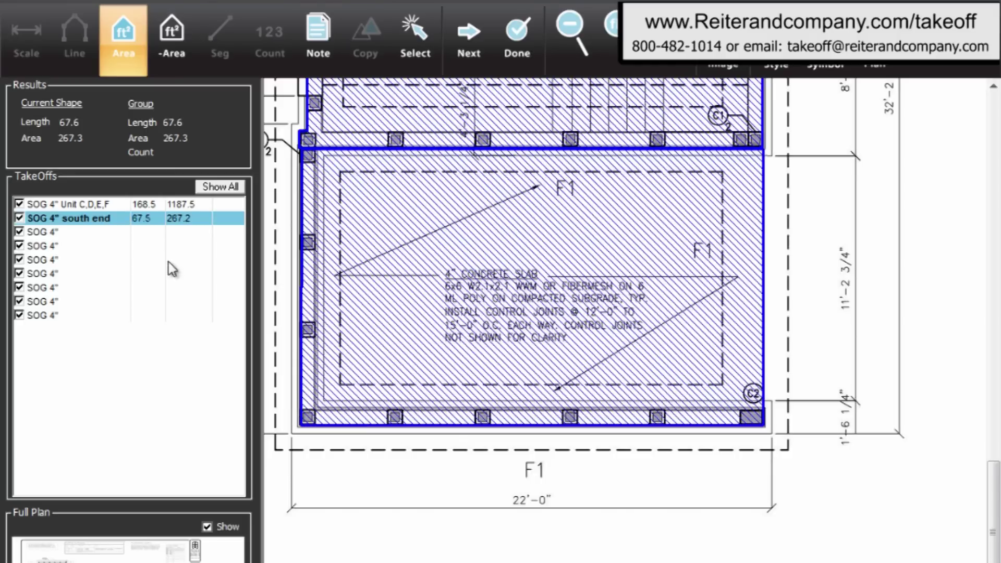
left_click(180, 203)
left_click(179, 218)
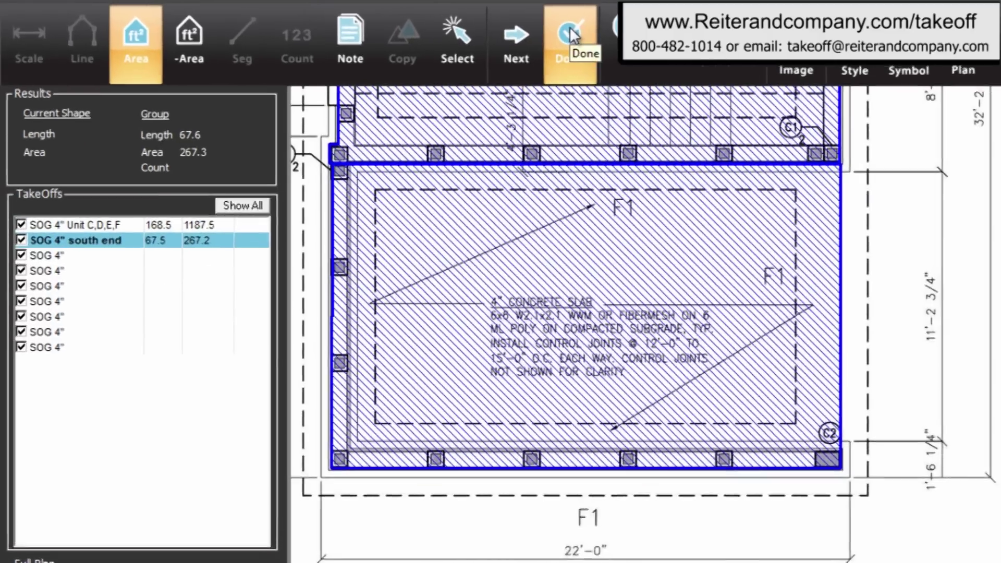
left_click(519, 33)
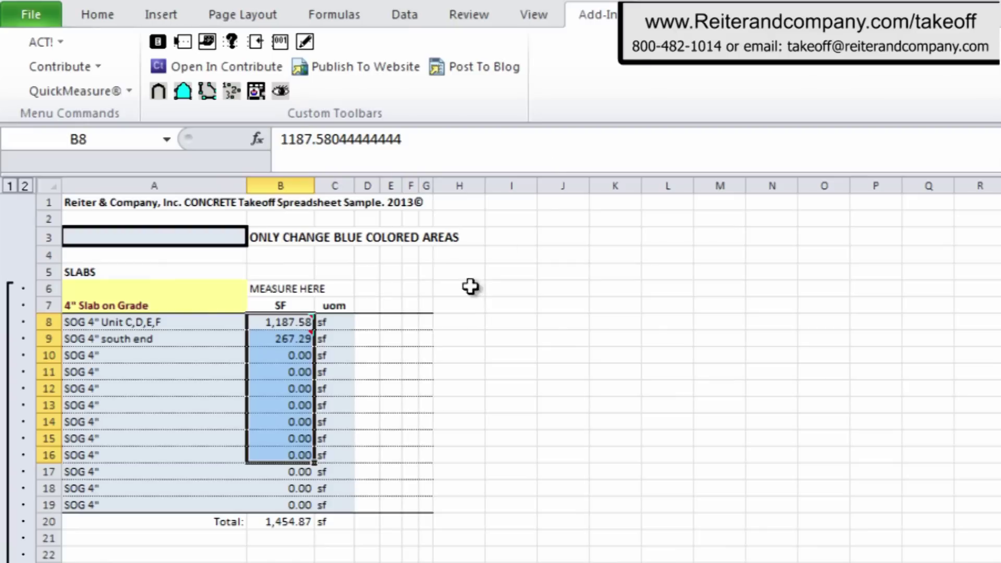
left_click(288, 324)
left_click(288, 337)
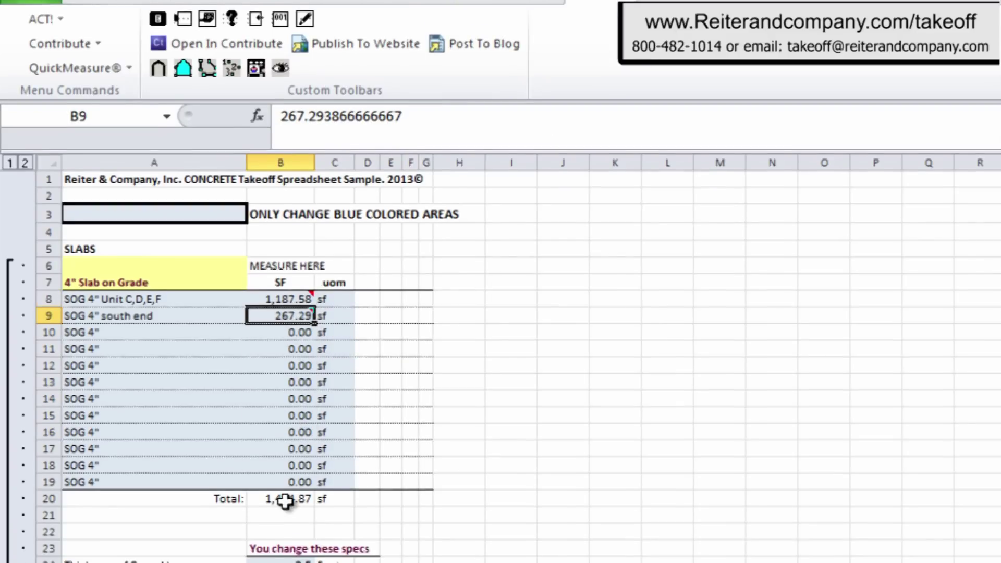
left_click(285, 523)
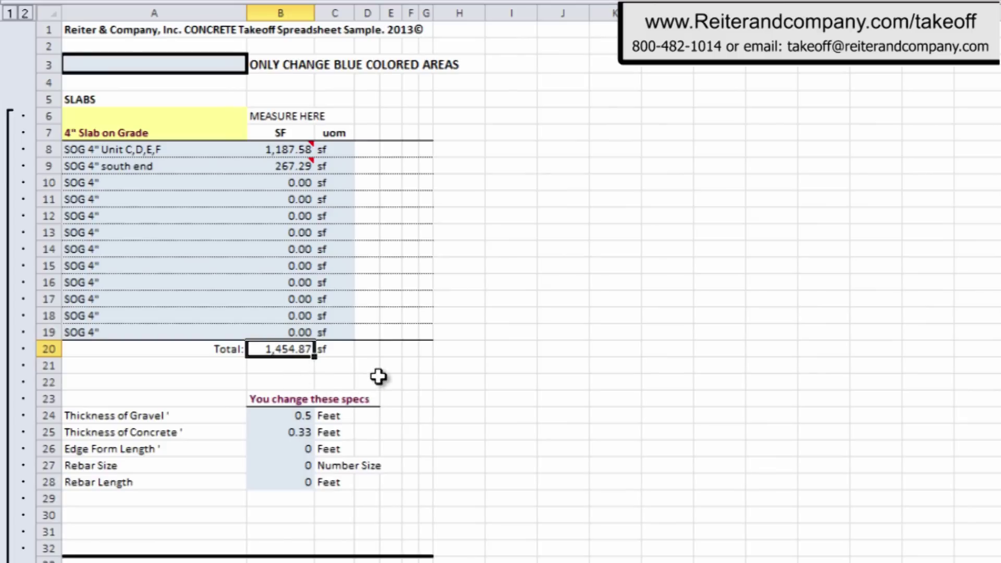
left_click(281, 415)
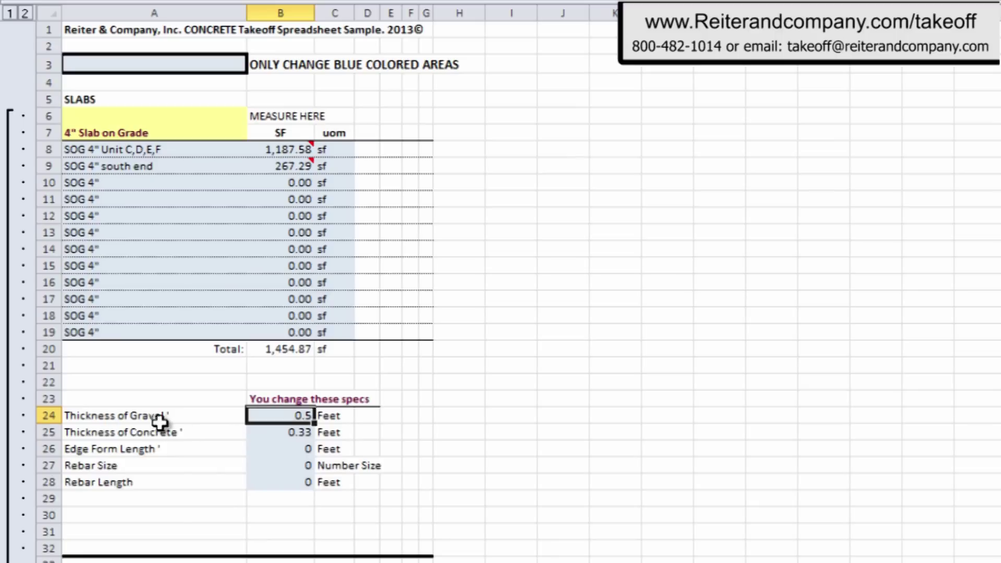
left_click(286, 433)
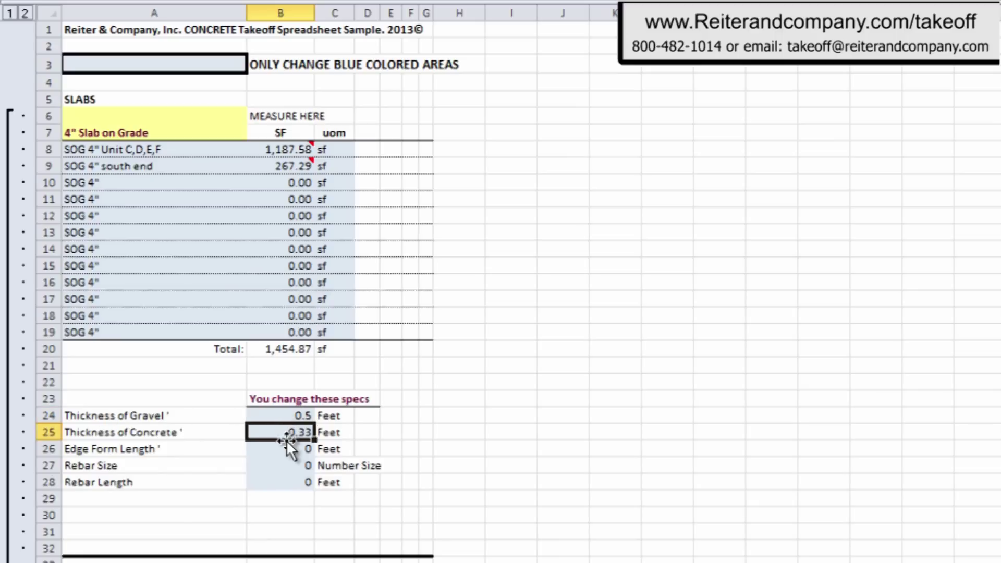
left_click(286, 449)
left_click(286, 464)
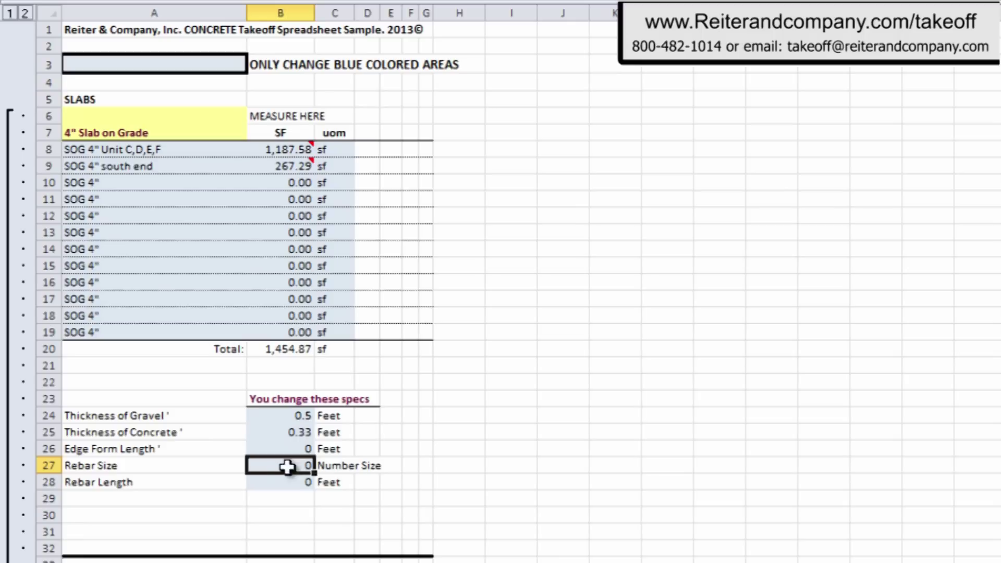
left_click(289, 483)
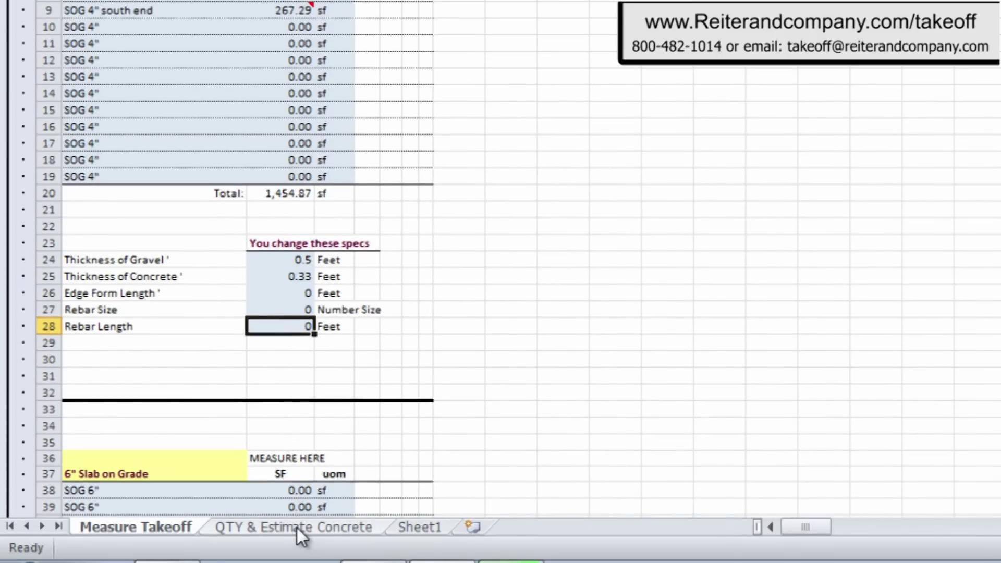
Check the 1,454.87 sf slab area in B9 and the Fine Grade through Pump costs
left_click(296, 527)
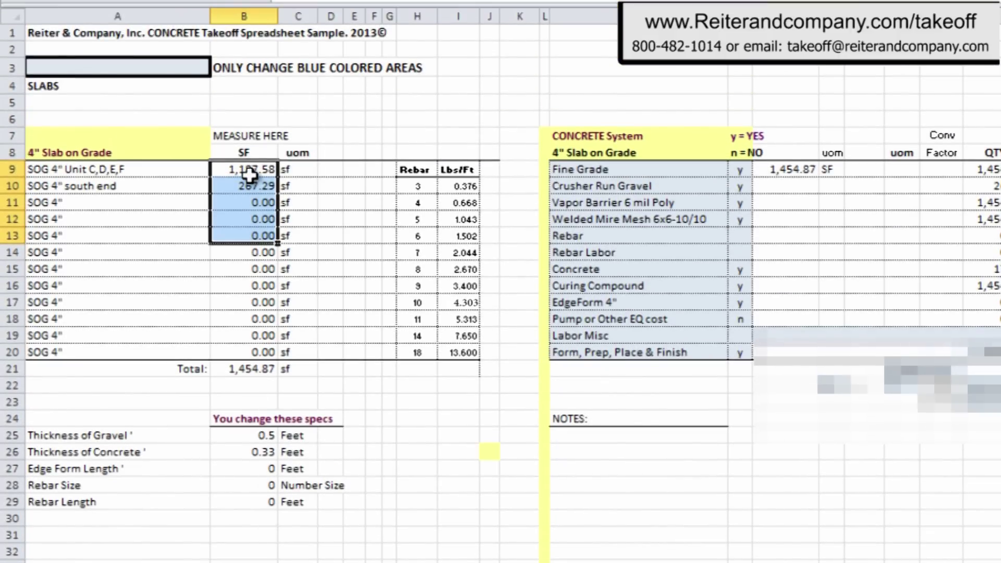
left_click(249, 174)
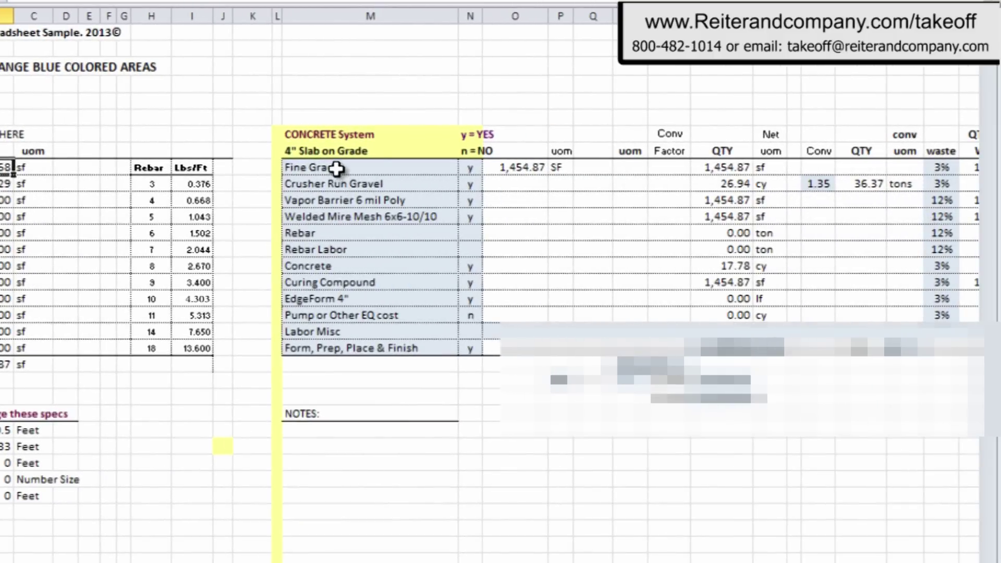
left_click_drag(516, 169, 522, 323)
left_click_drag(337, 324, 333, 342)
left_click(335, 348)
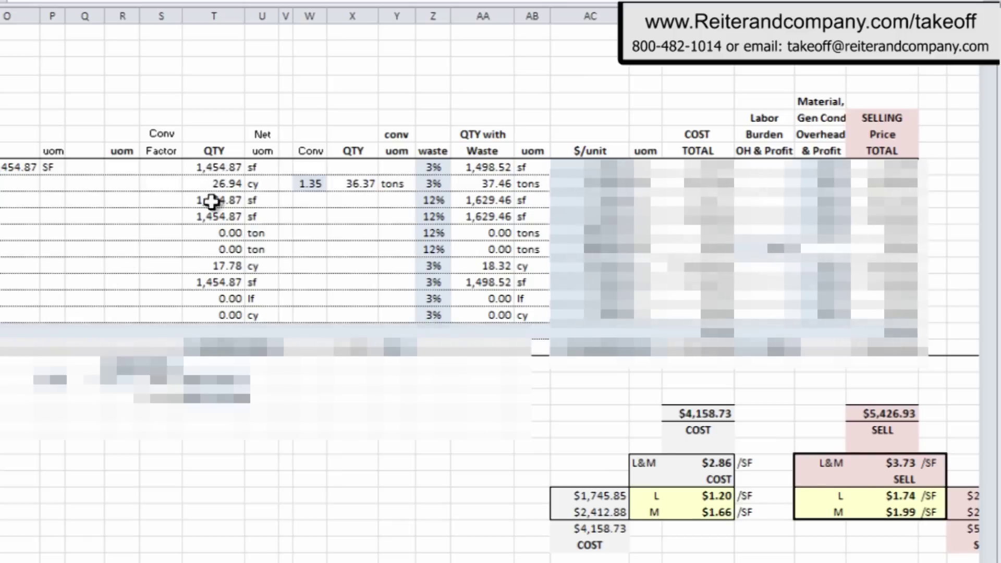
left_click_drag(208, 167, 223, 346)
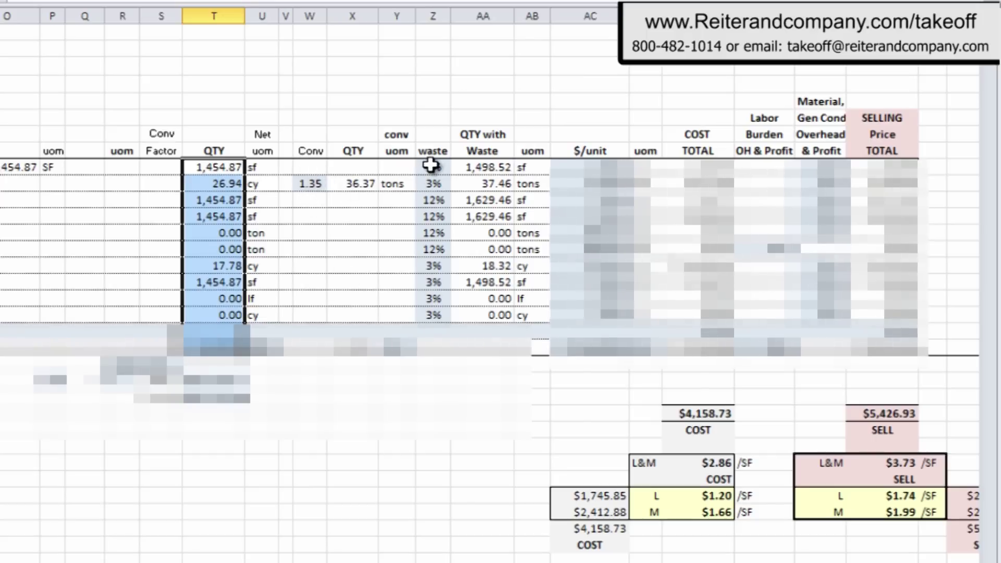
left_click_drag(431, 165, 436, 311)
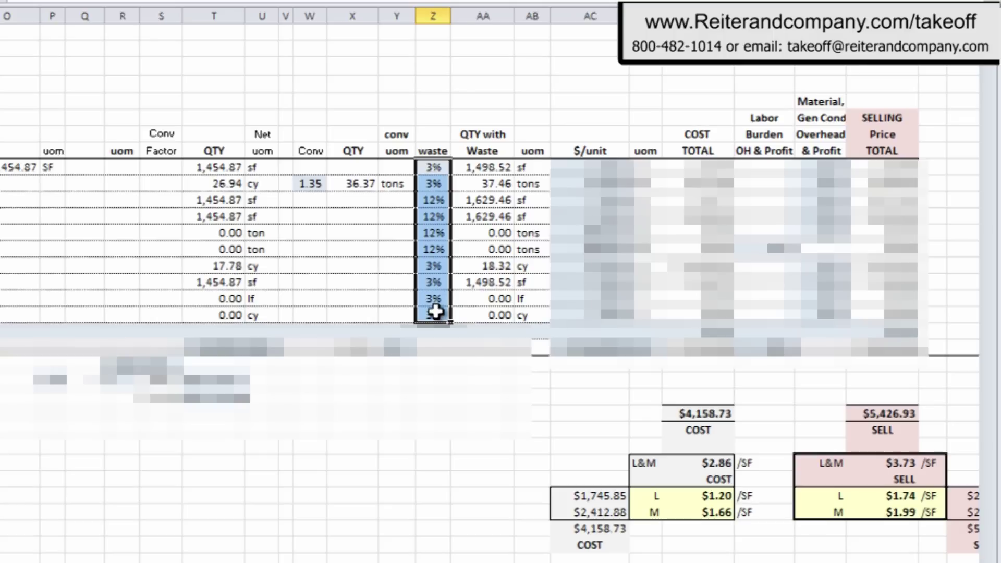
left_click_drag(499, 170, 507, 315)
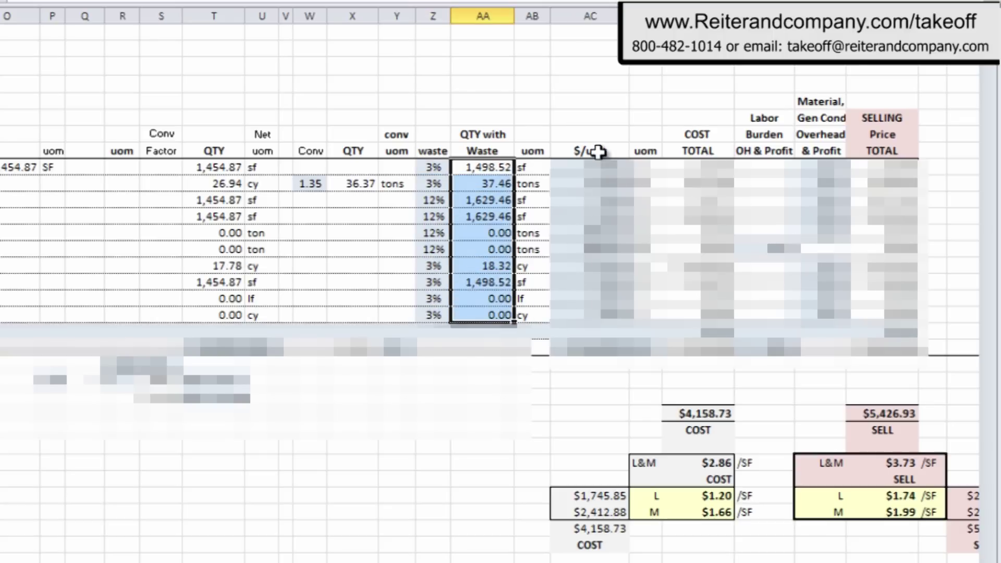
left_click(597, 151)
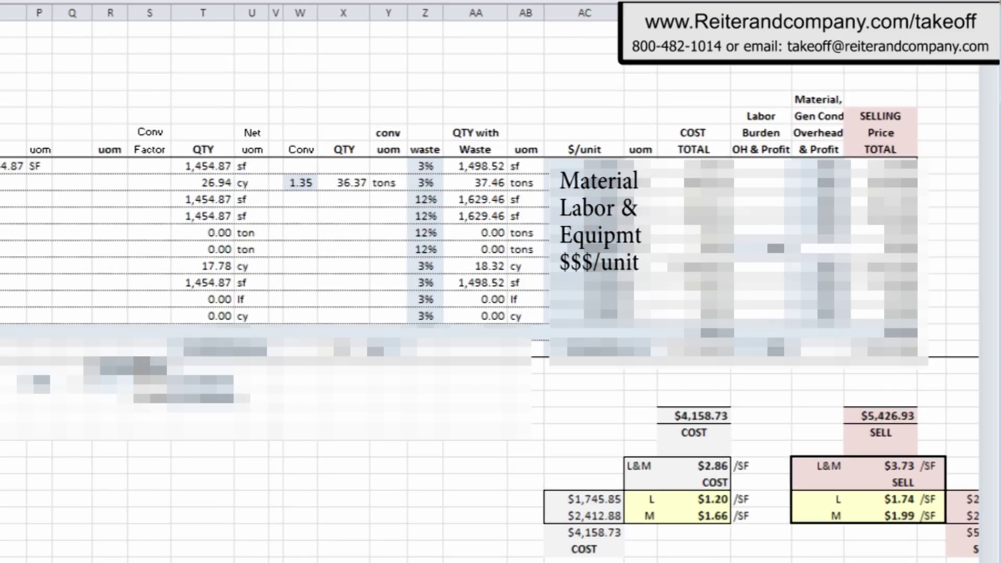
left_click(149, 365)
left_click(39, 373)
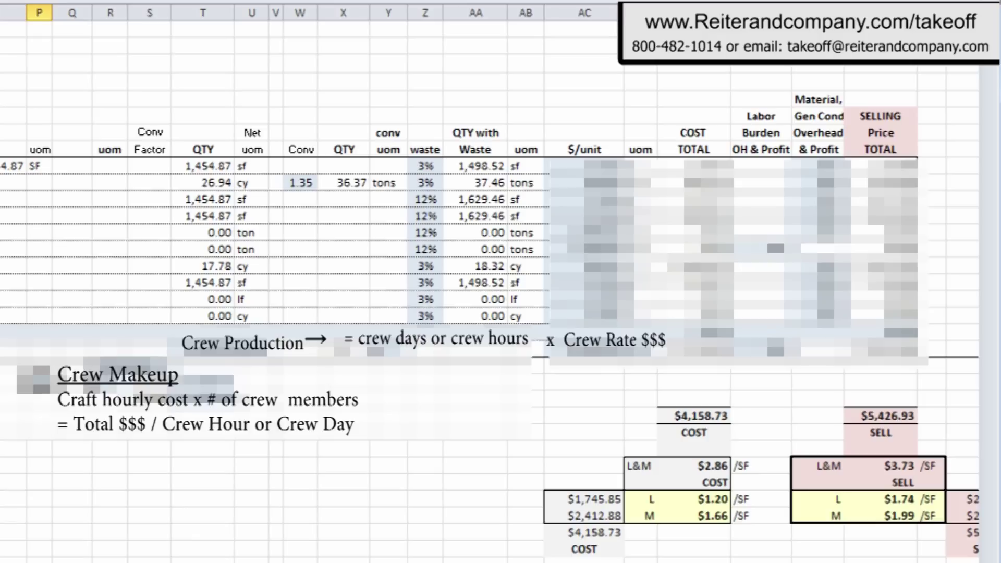
left_click(110, 384)
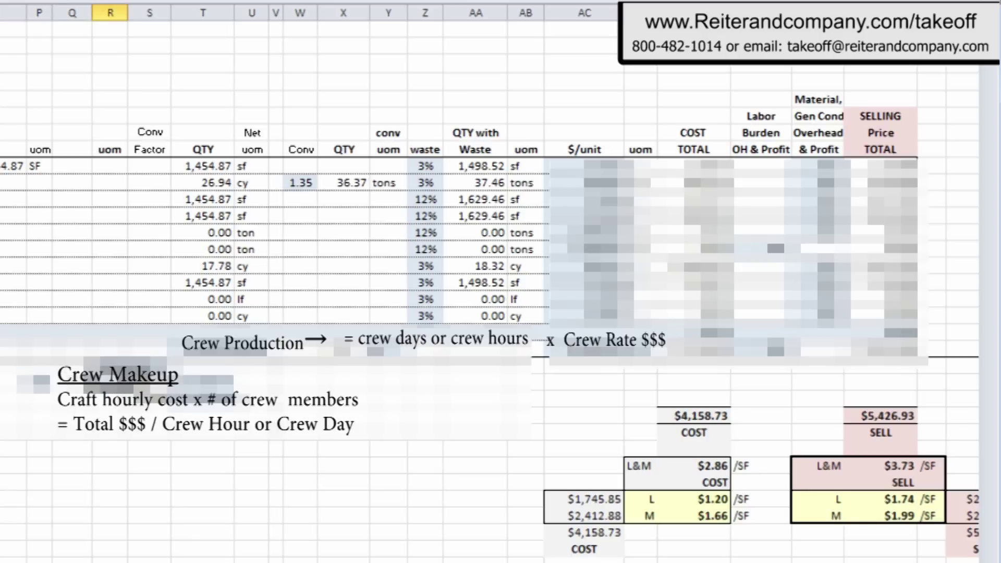
left_click(150, 391)
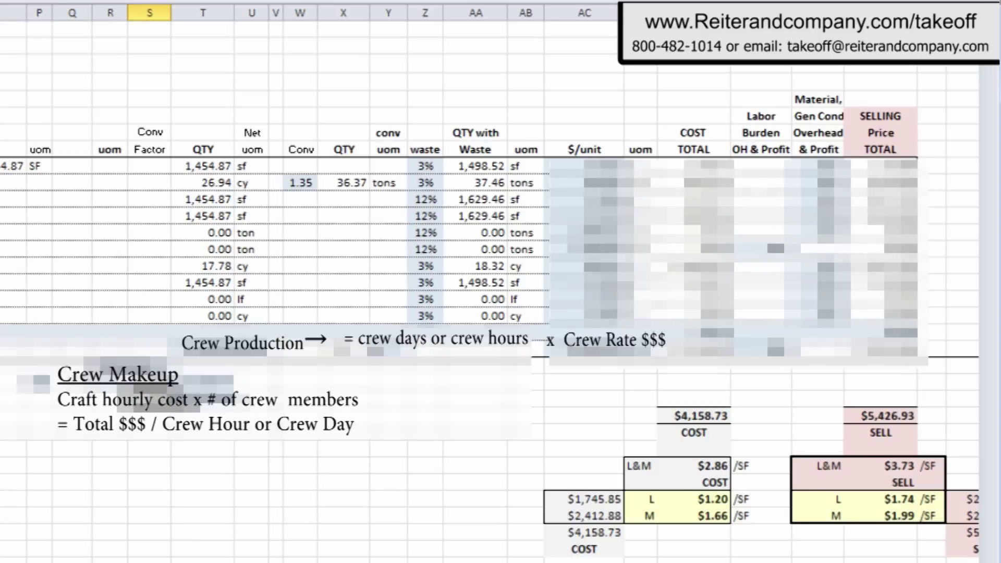
left_click(202, 391)
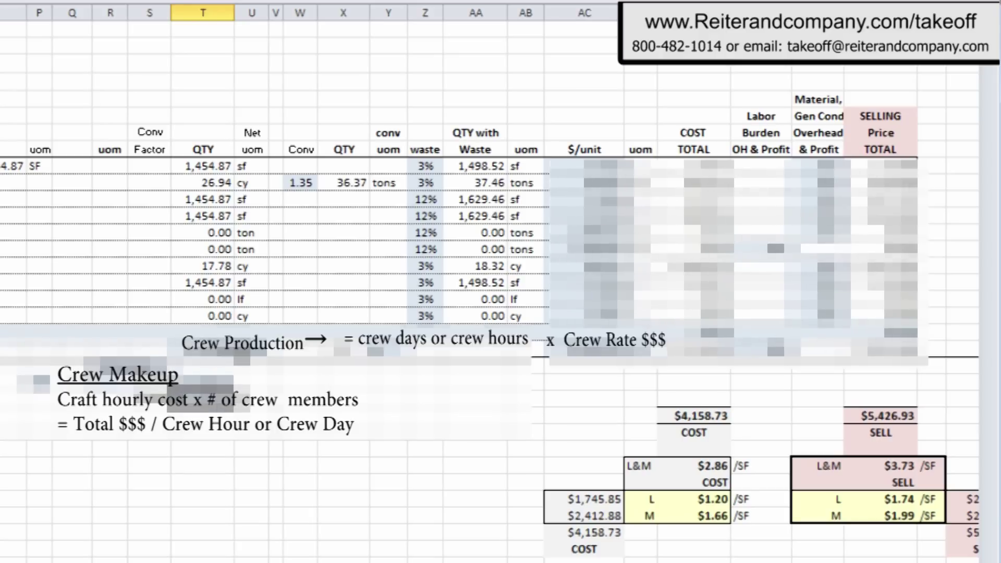
left_click(251, 350)
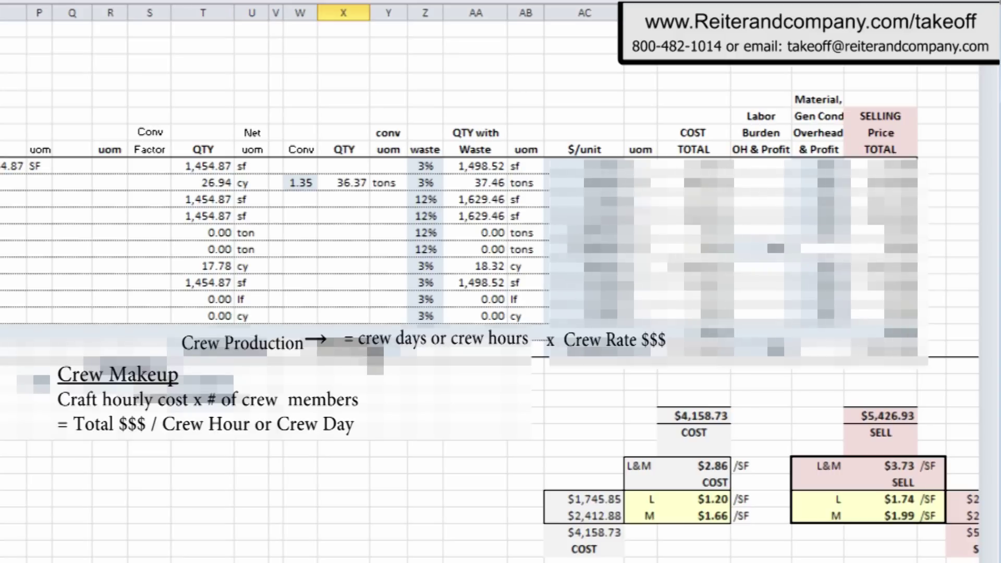
left_click(388, 349)
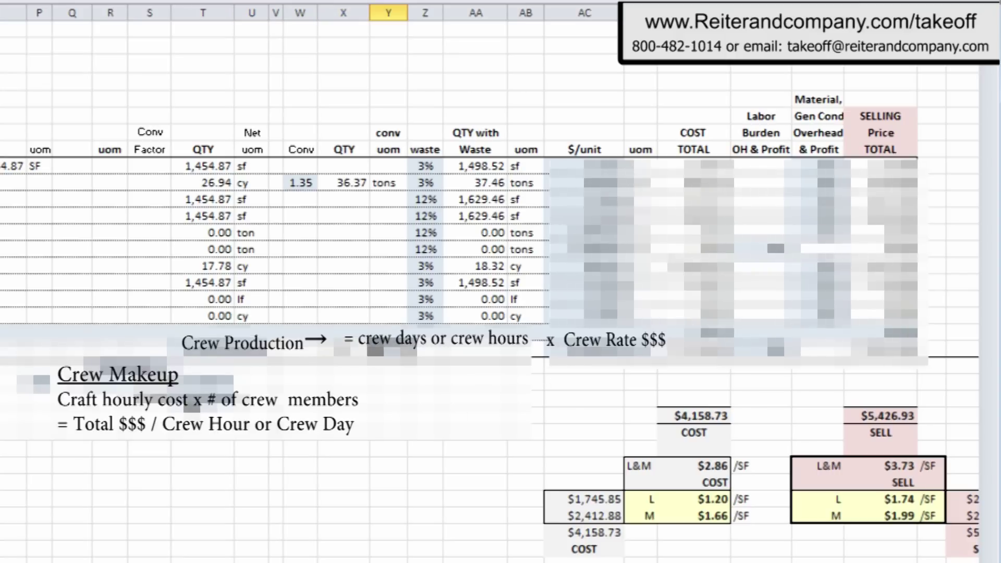
left_click(149, 350)
left_click(546, 347)
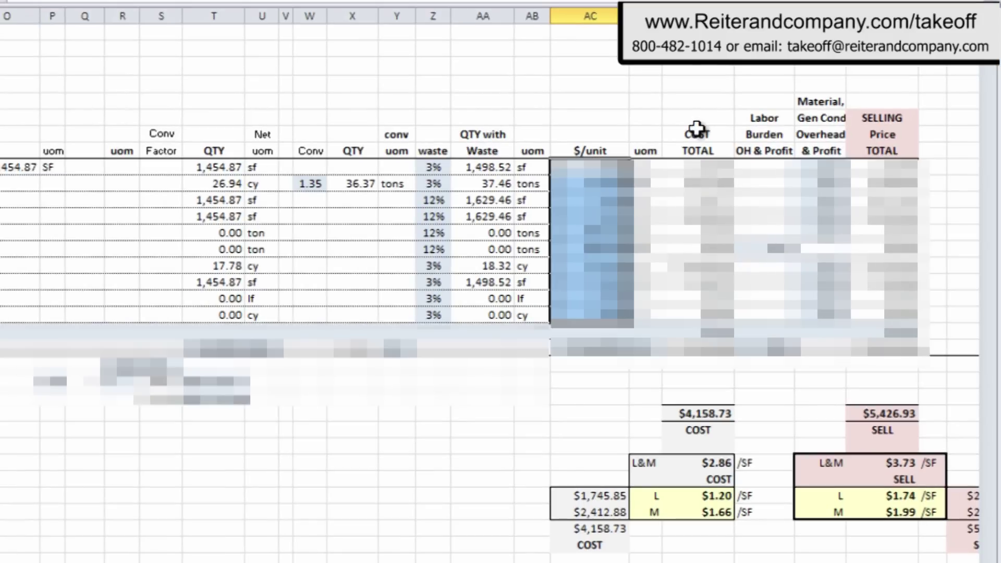
left_click(694, 132)
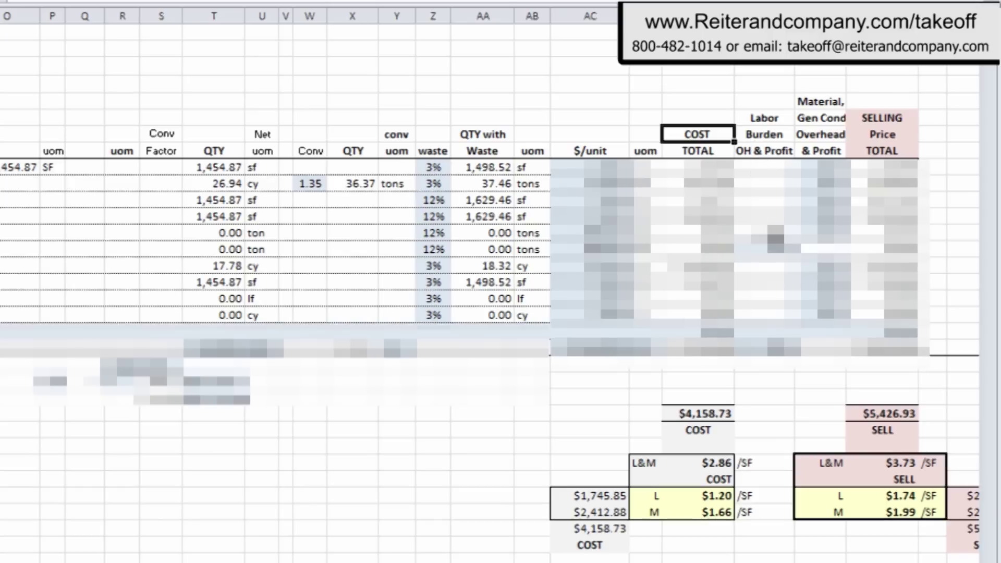
left_click(767, 250)
left_click(775, 348)
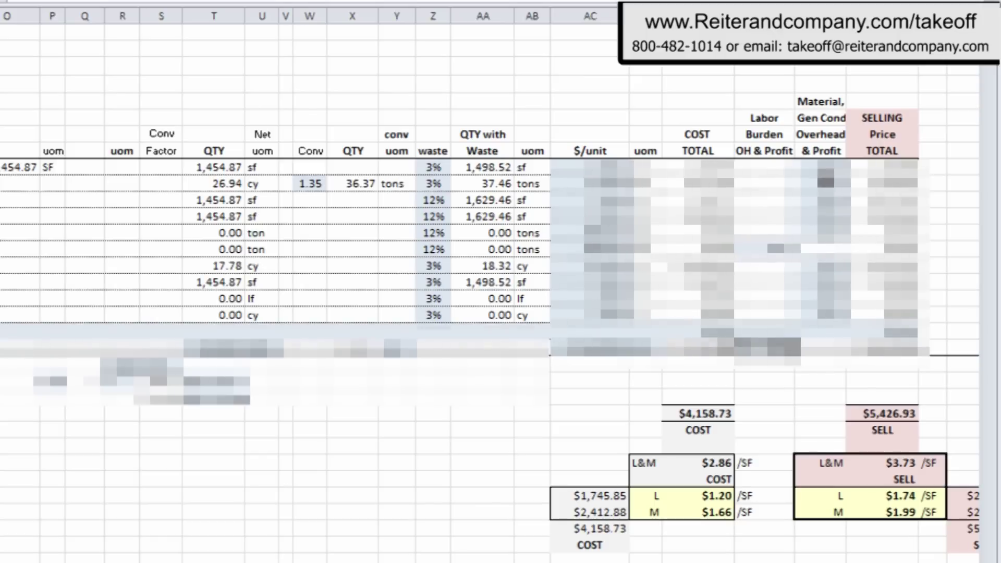
left_click_drag(821, 162, 825, 313)
left_click(881, 118)
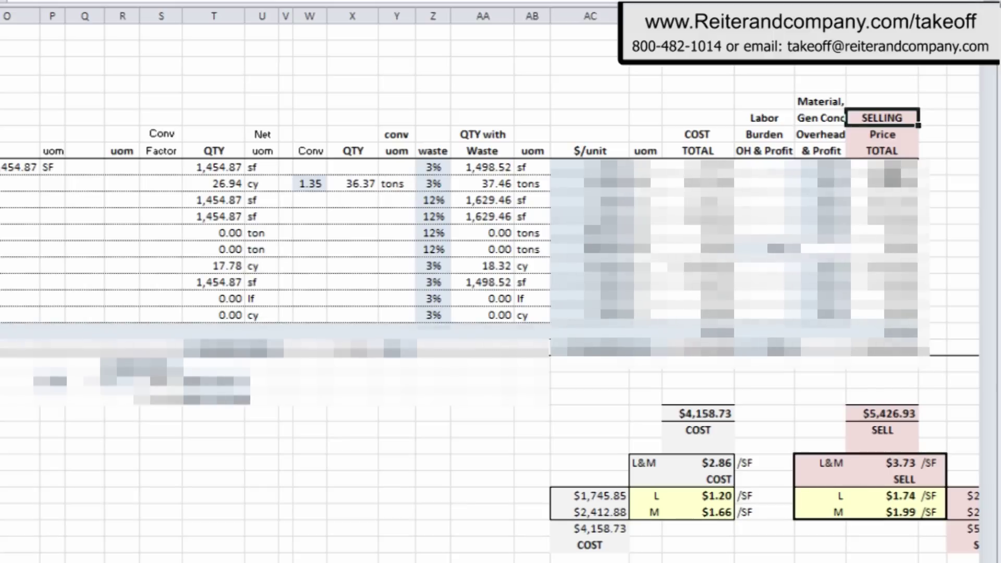
left_click(680, 134)
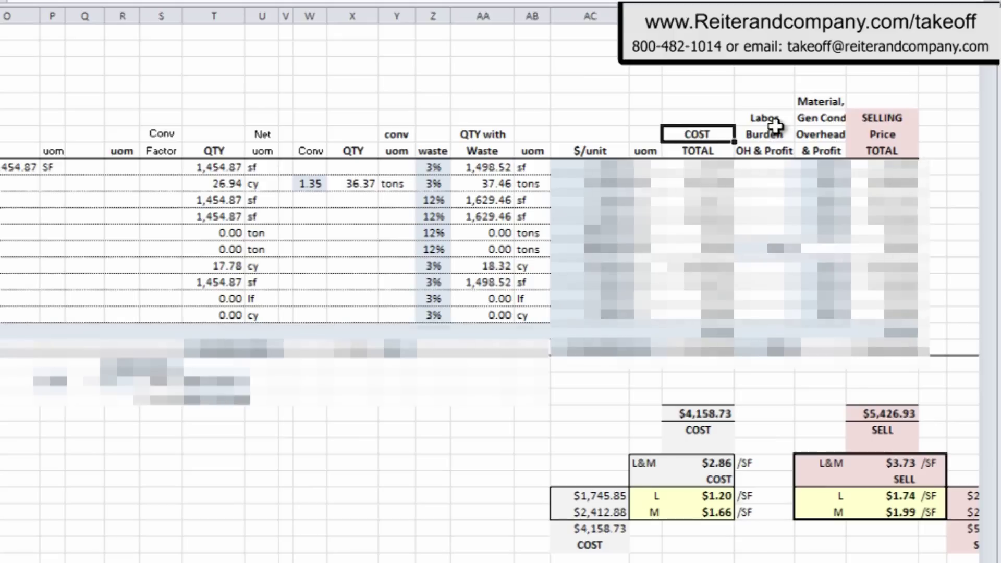
left_click(866, 117)
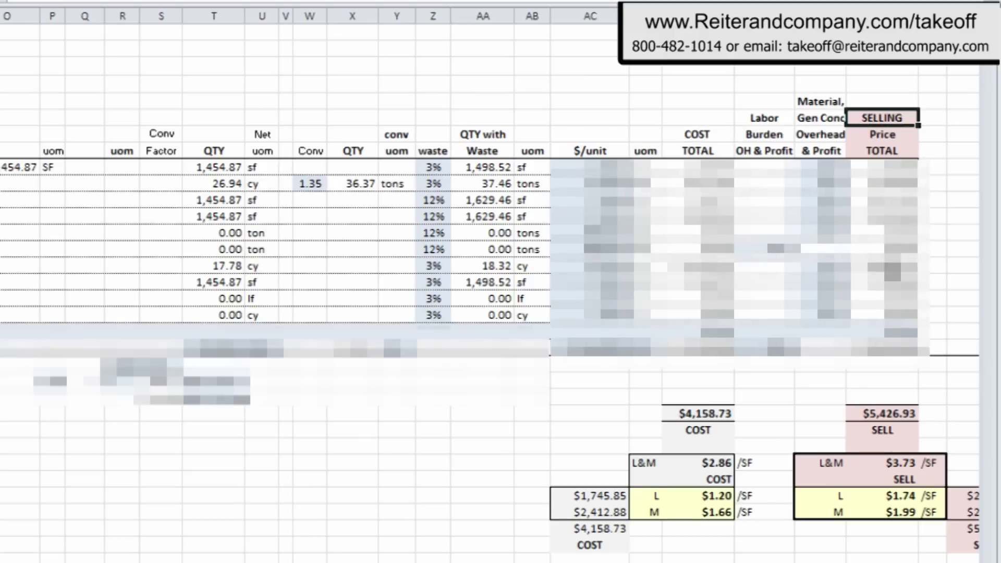
left_click(896, 417)
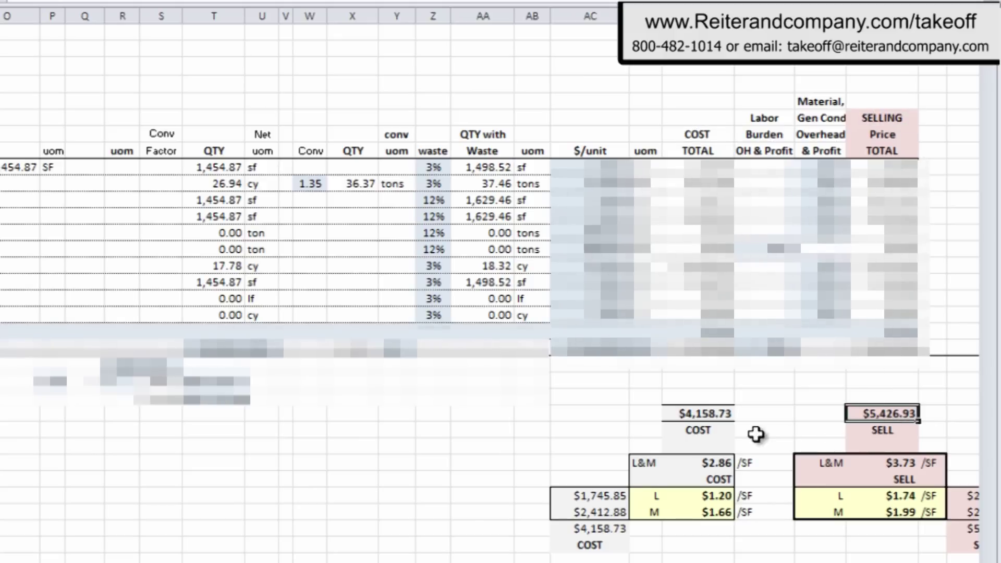
left_click(691, 414)
left_click(693, 429)
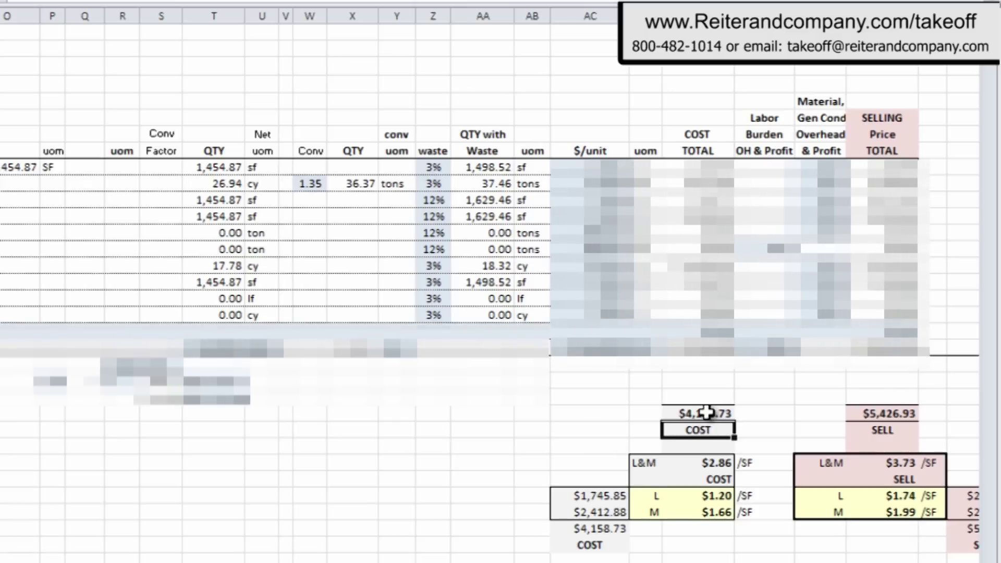
left_click(718, 461)
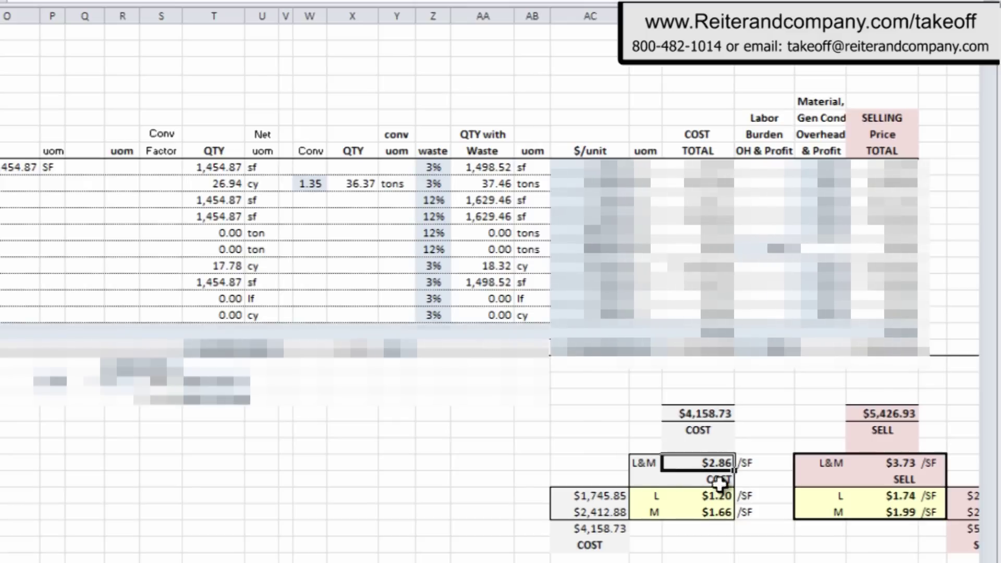
left_click(718, 480)
left_click(897, 464)
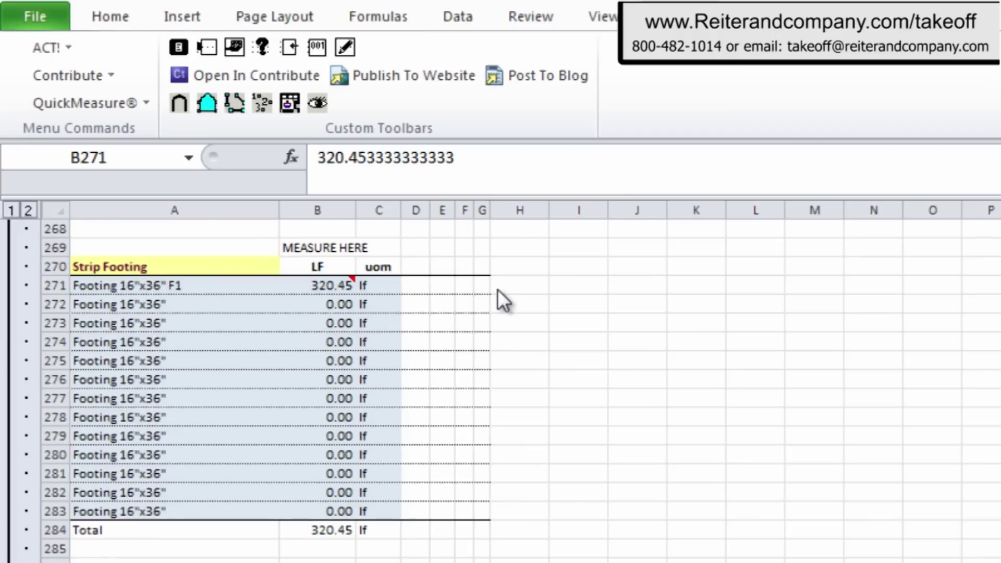
Select the Footing 16"x36" length cells, F1 at 320.45 LF, and launch a QuickMeasure line takeoff
left_click(118, 266)
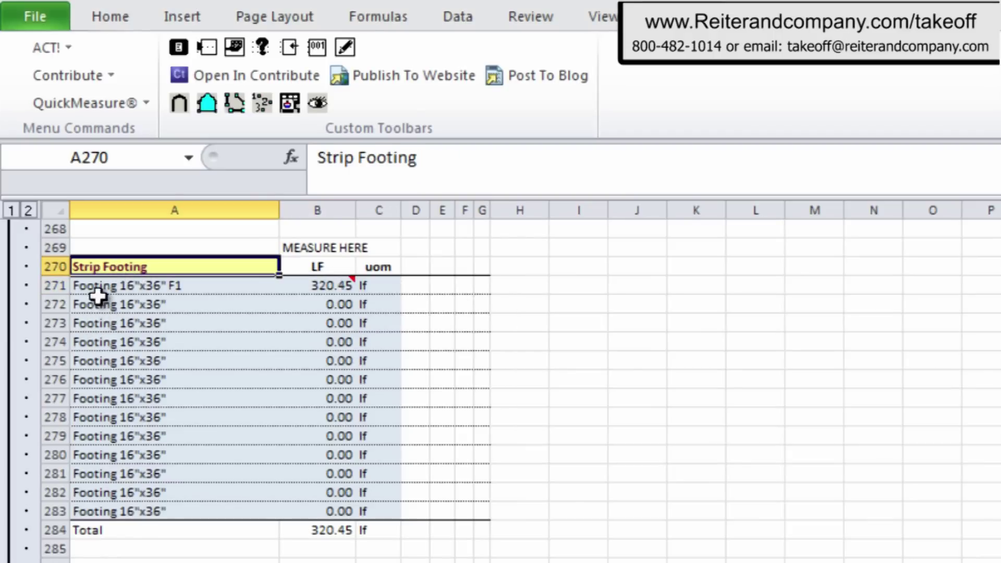
left_click(119, 287)
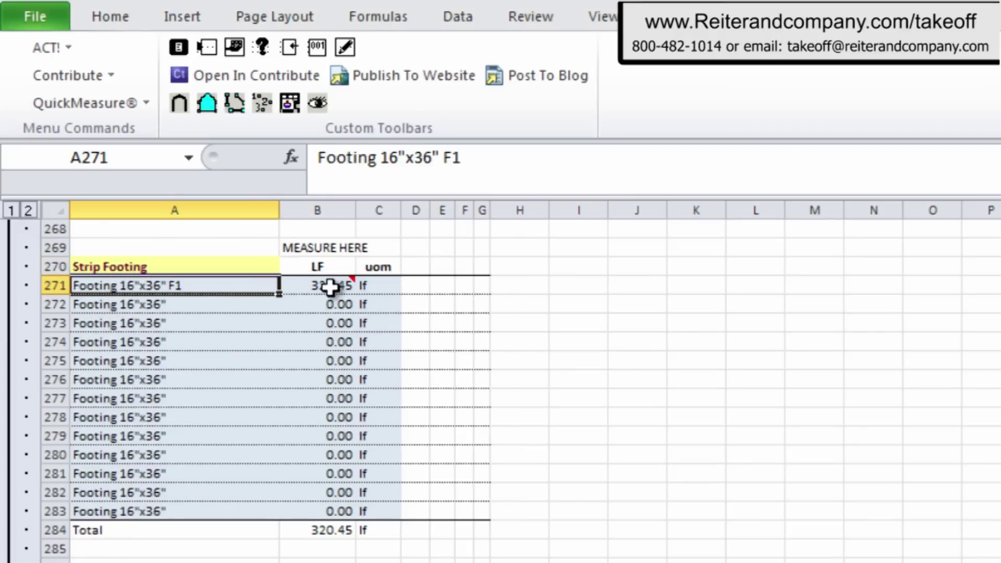
left_click(330, 287)
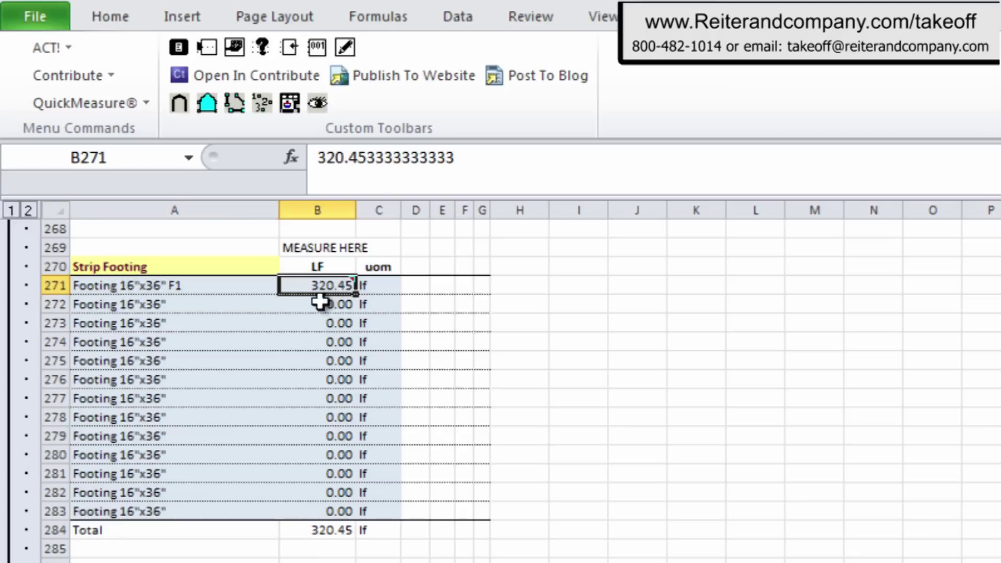
left_click_drag(319, 286, 320, 384)
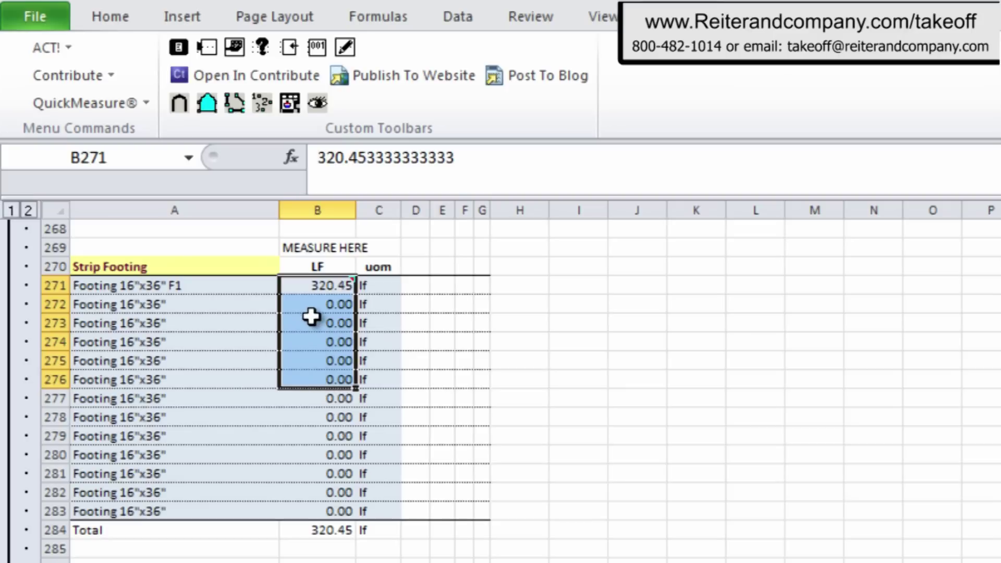
left_click(179, 103)
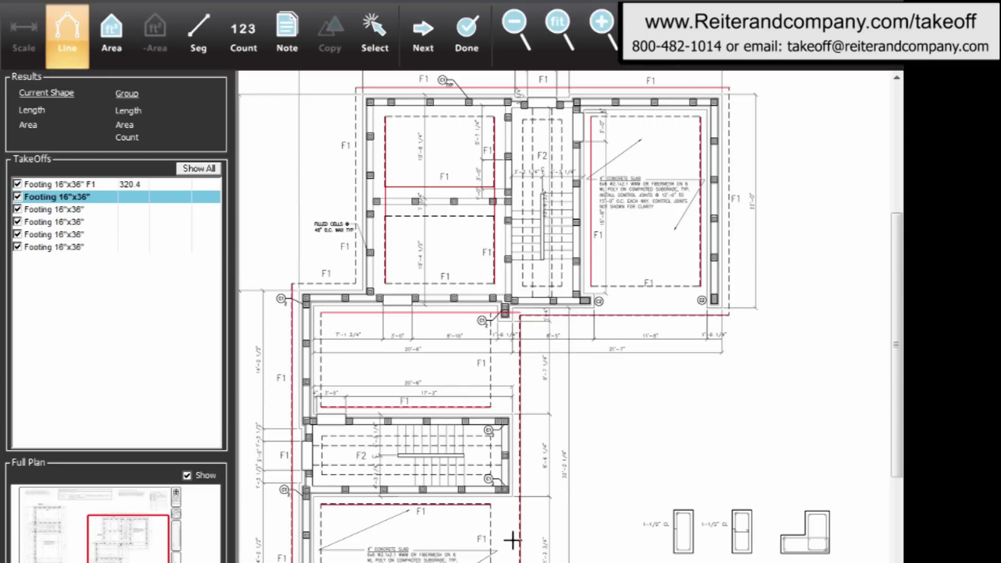
Trace the second Footing 16"x36" line at 34.8 LF and send the lengths to Excel
left_click(457, 434)
scroll(448, 406, "down", 3)
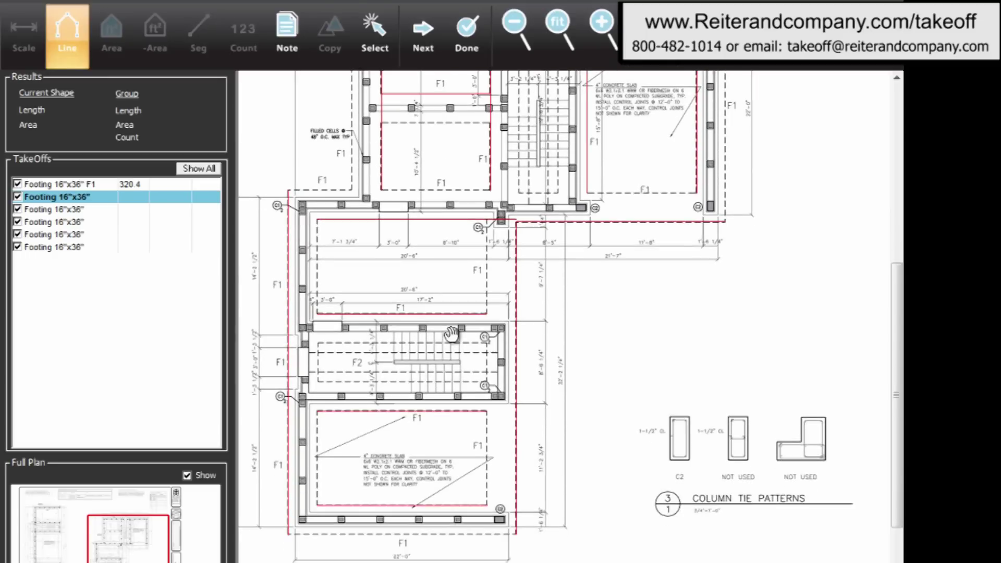
left_click(54, 199)
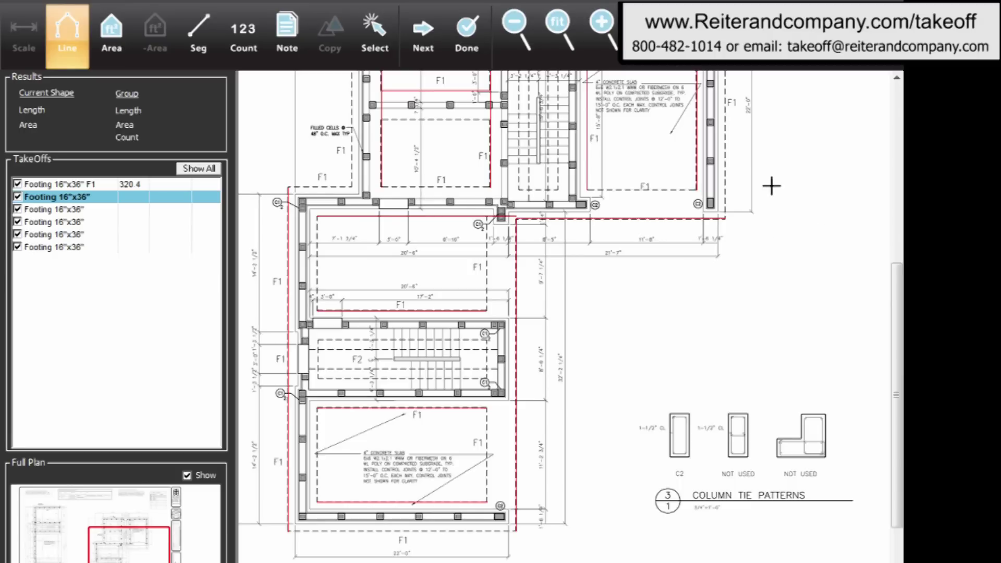
left_click(771, 185)
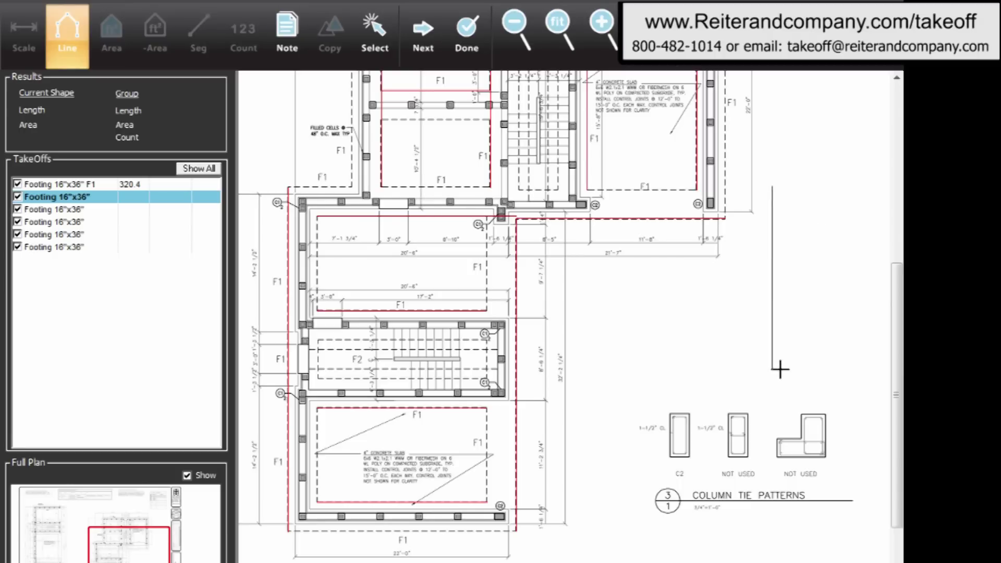
double_click(619, 377)
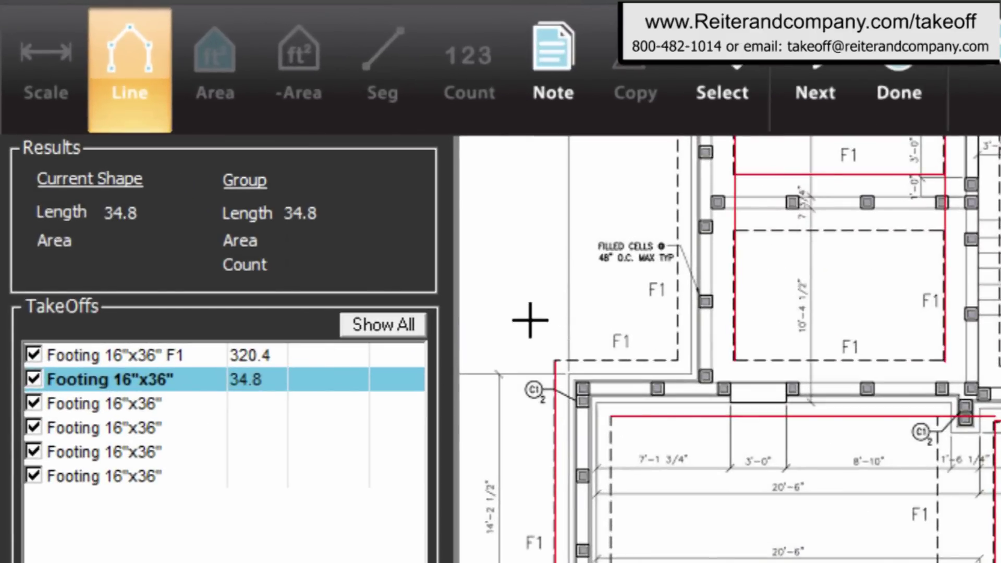
left_click(905, 65)
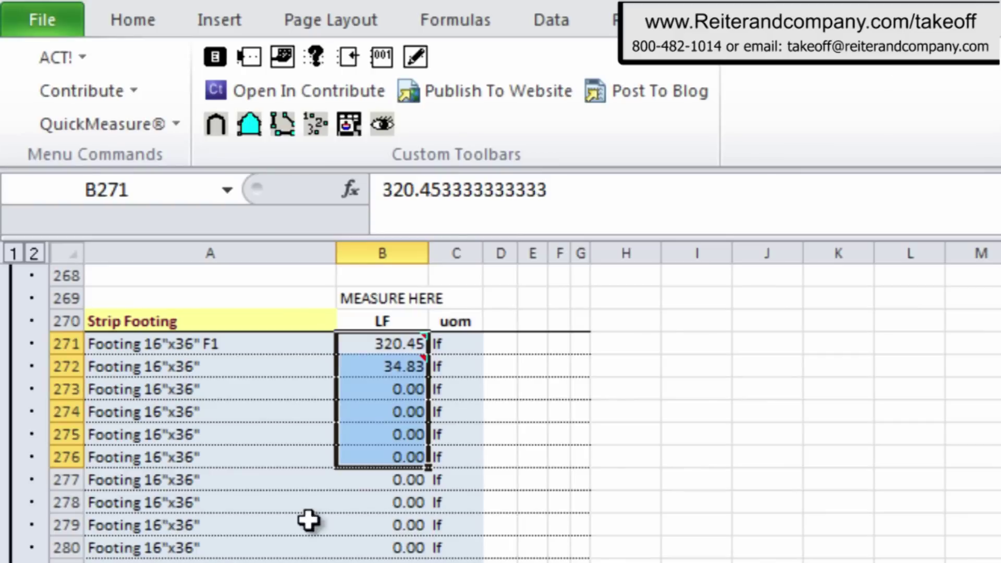
left_click(382, 344)
left_click(384, 368)
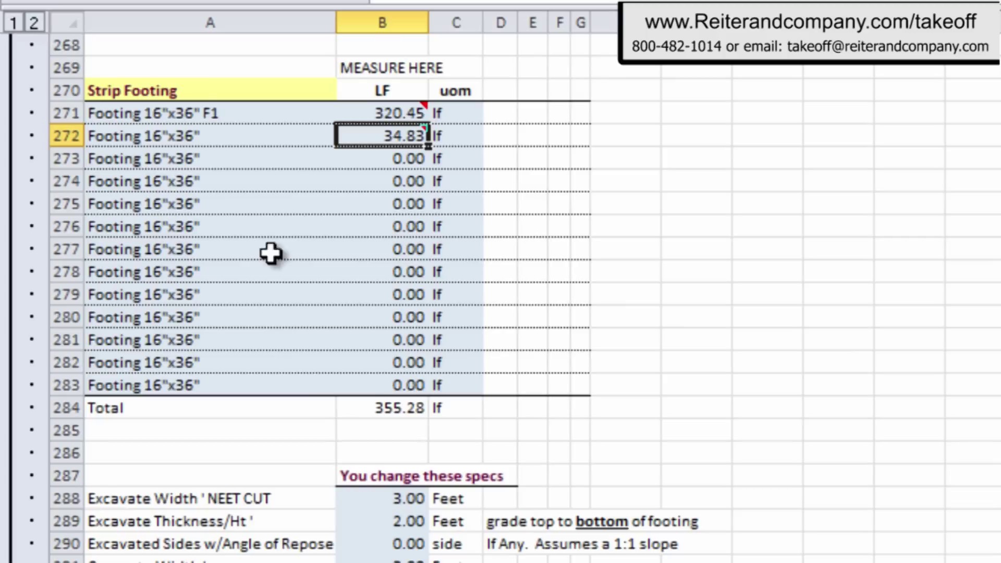
left_click(384, 410)
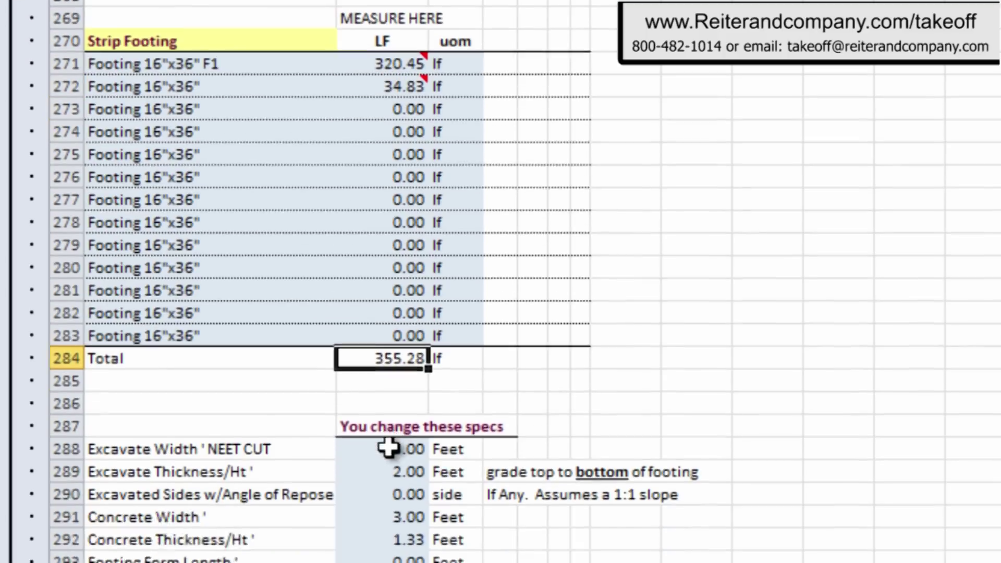
left_click(387, 448)
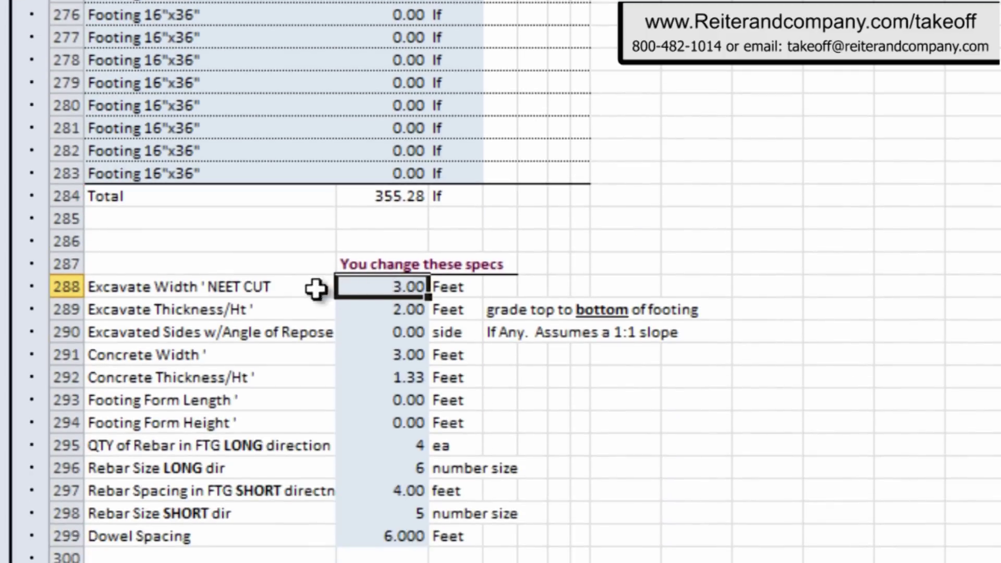
left_click(326, 447)
left_click(377, 295)
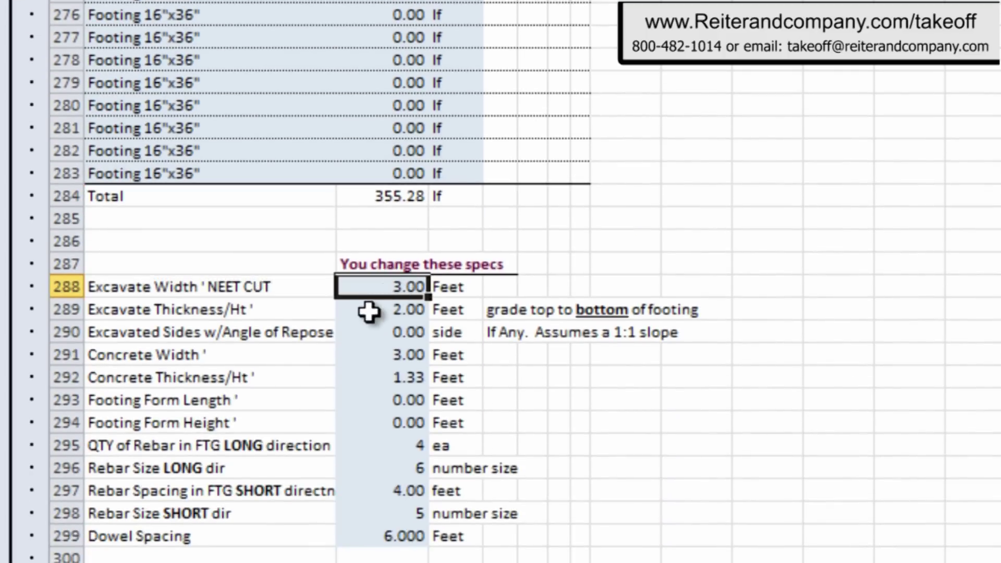
left_click(271, 312)
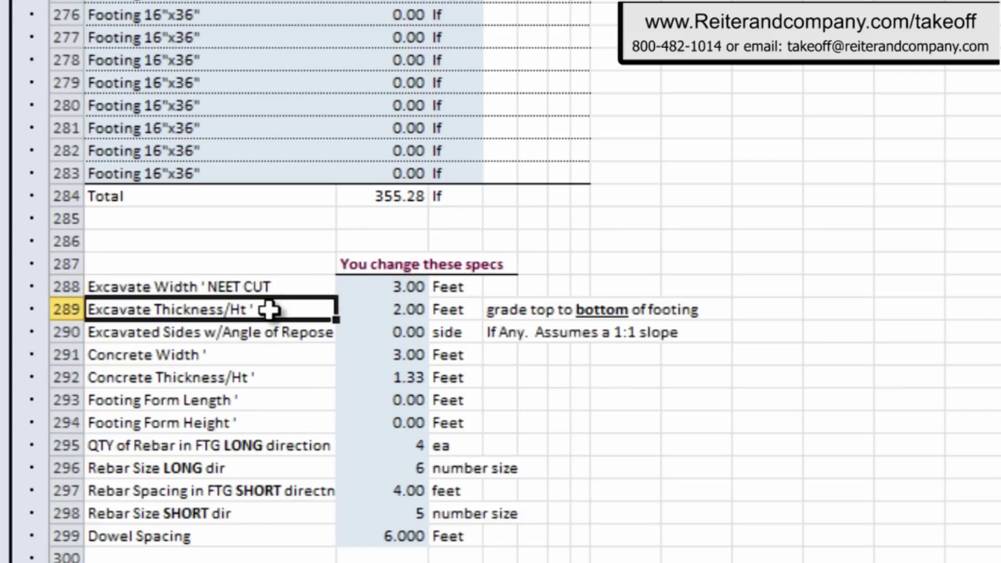
left_click(401, 311)
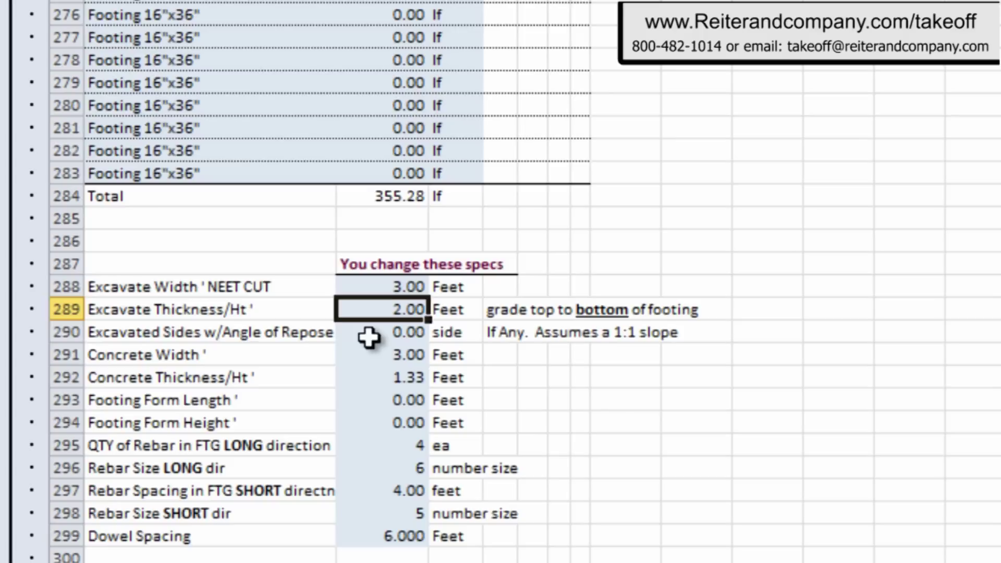
left_click(415, 334)
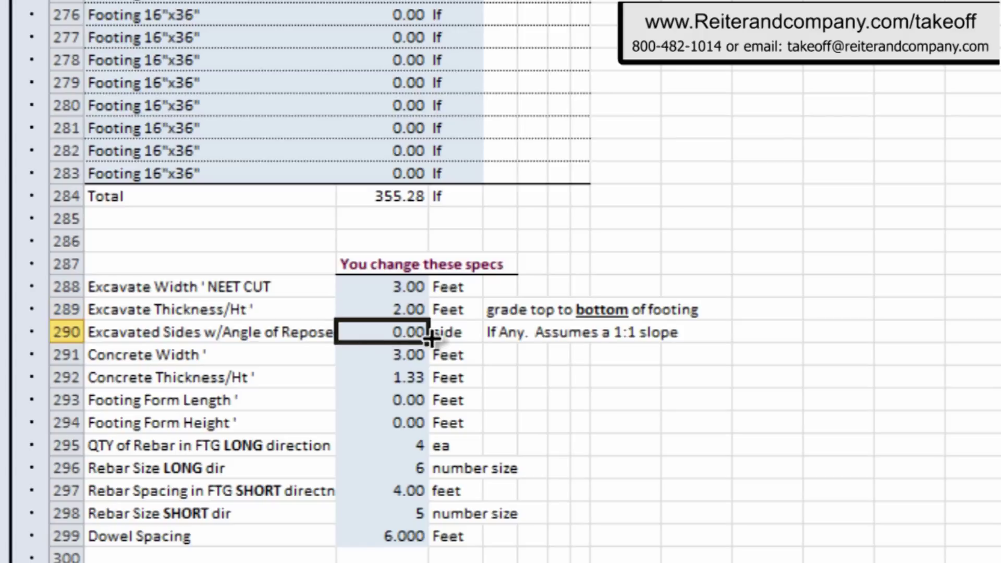
left_click(404, 355)
left_click(378, 376)
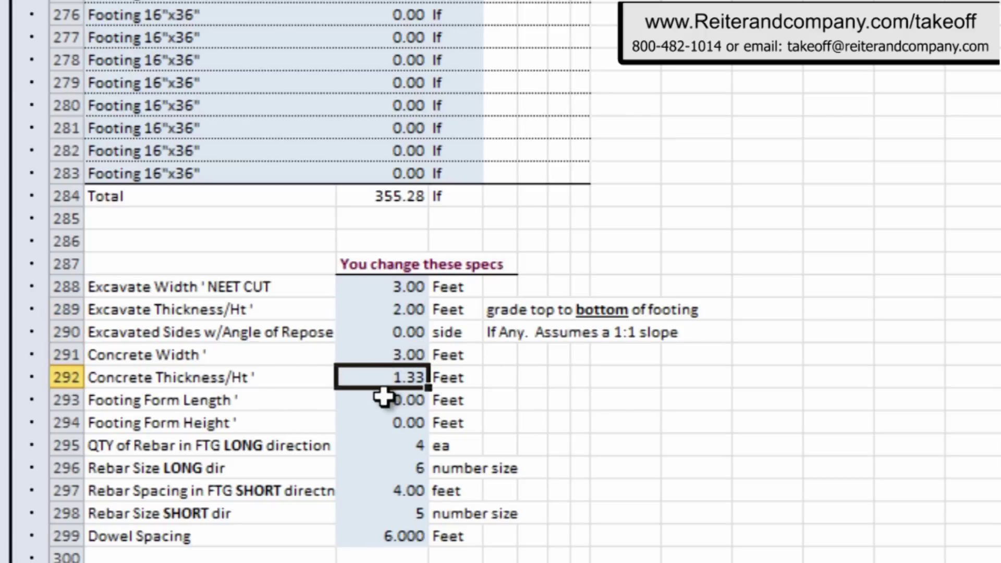
left_click(386, 400)
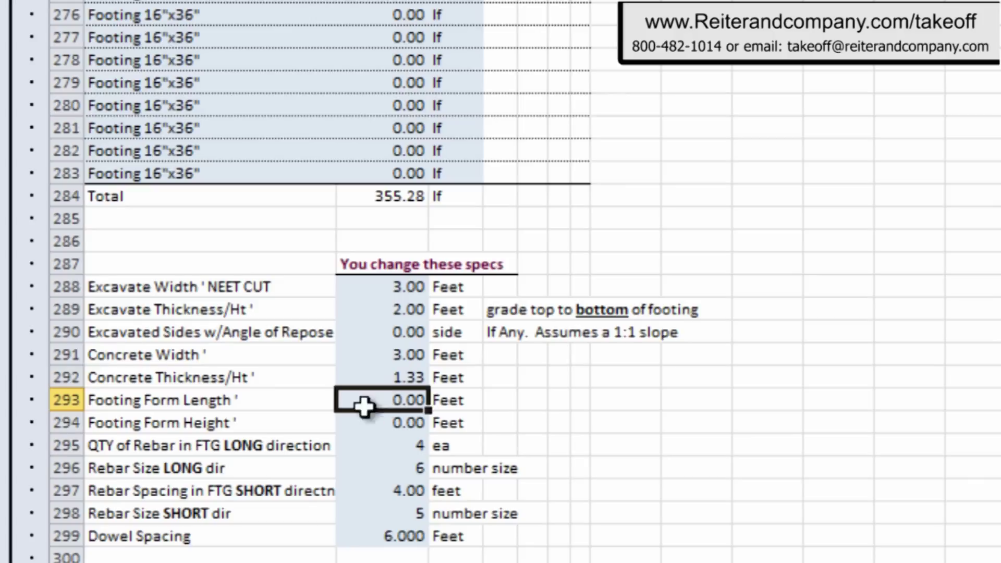
left_click(394, 423)
left_click(394, 444)
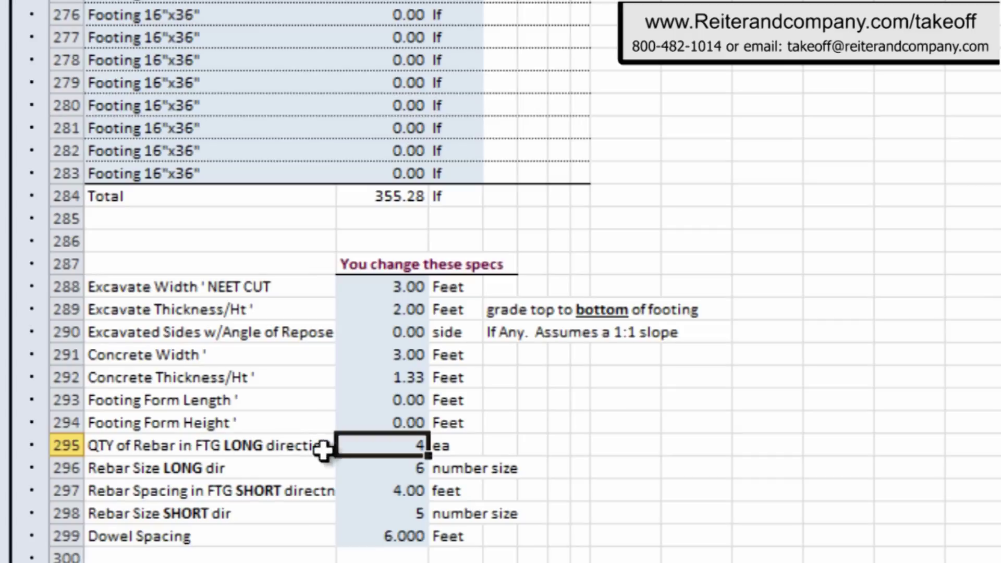
left_click(395, 469)
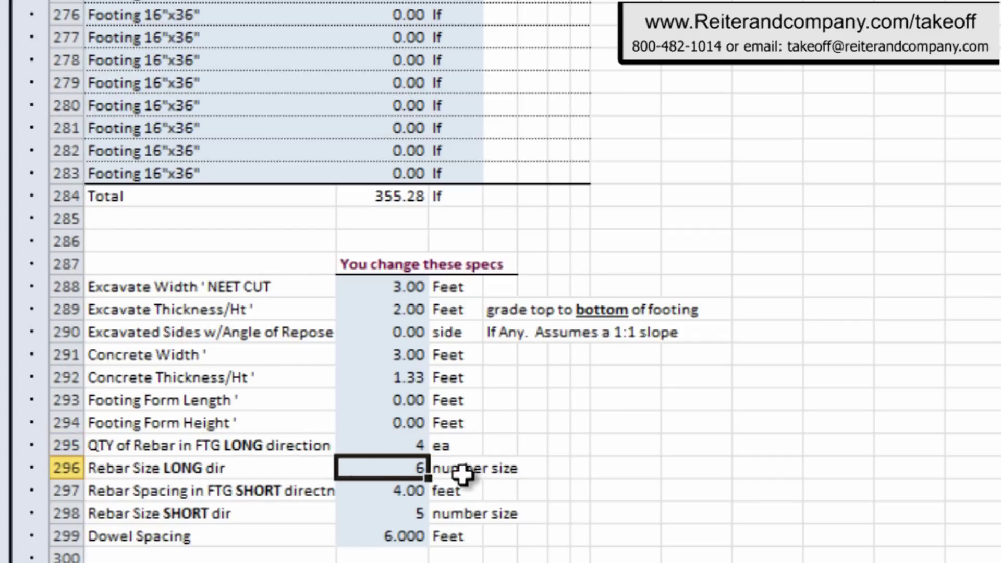
left_click(388, 495)
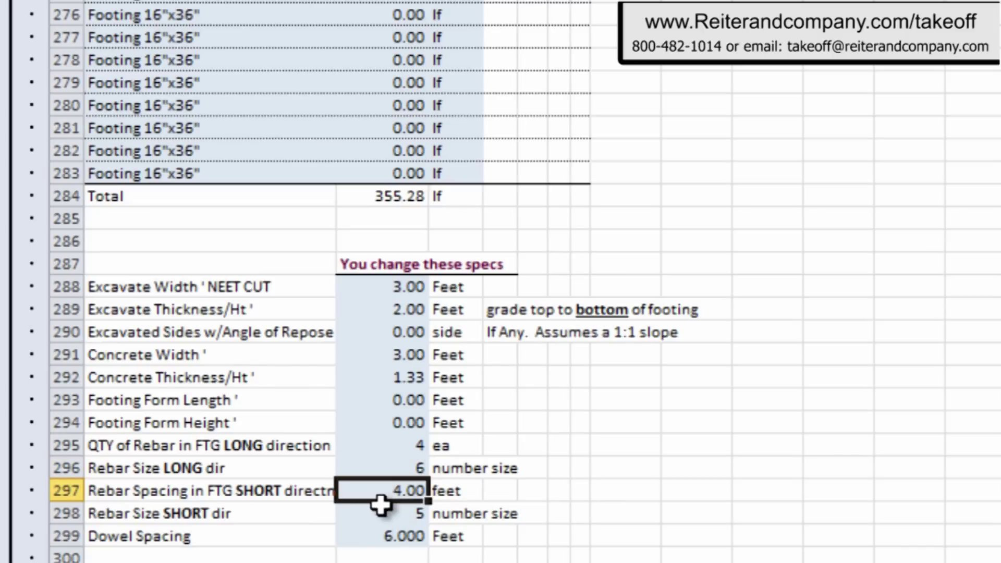
left_click(385, 511)
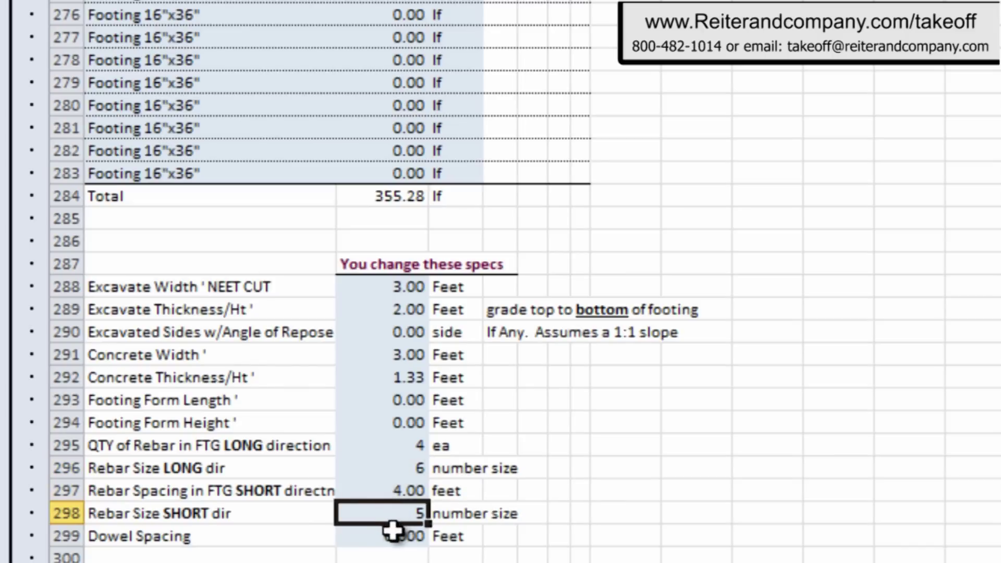
left_click(392, 530)
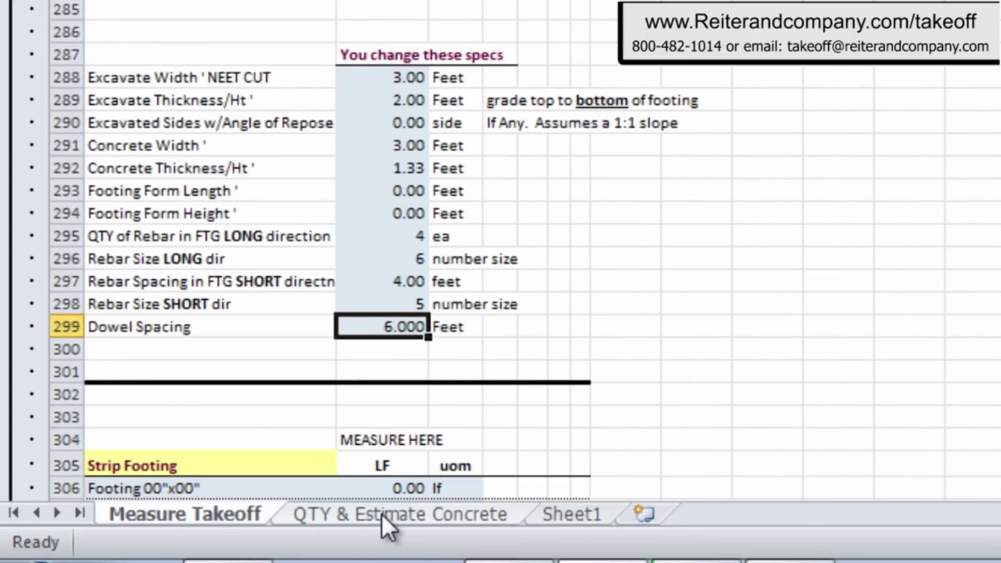
left_click(381, 515)
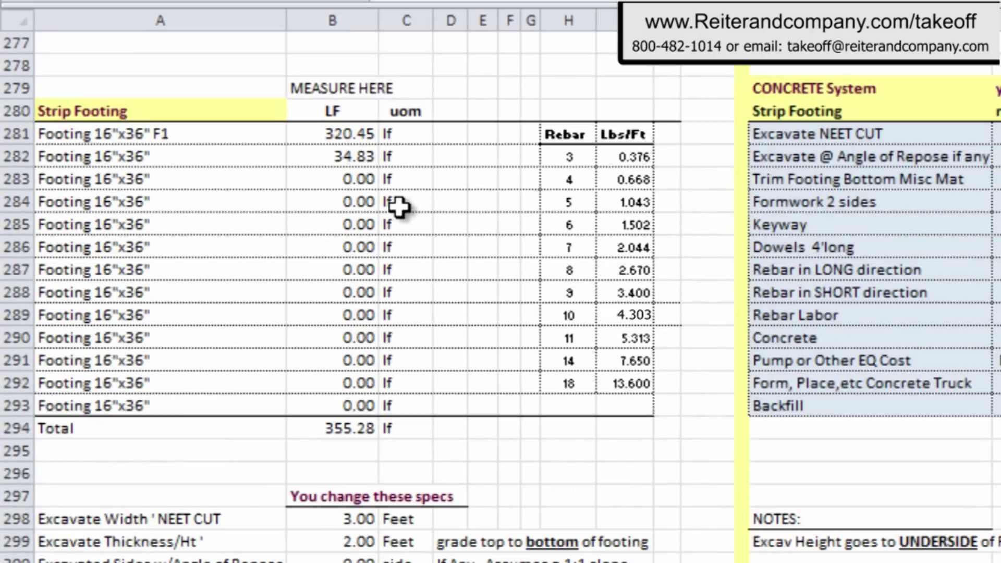
Review the 355.28 LF footing lengths, spec values, and excavation-to-backfill quantities like 52.50 cy concrete
left_click_drag(357, 134, 316, 428)
left_click(334, 451)
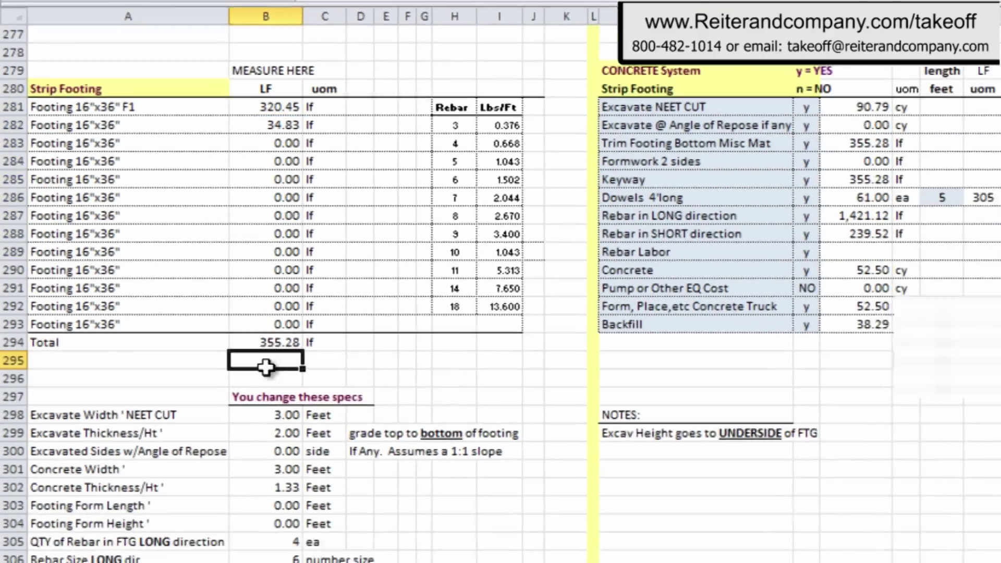
left_click_drag(250, 386, 250, 547)
left_click(250, 547)
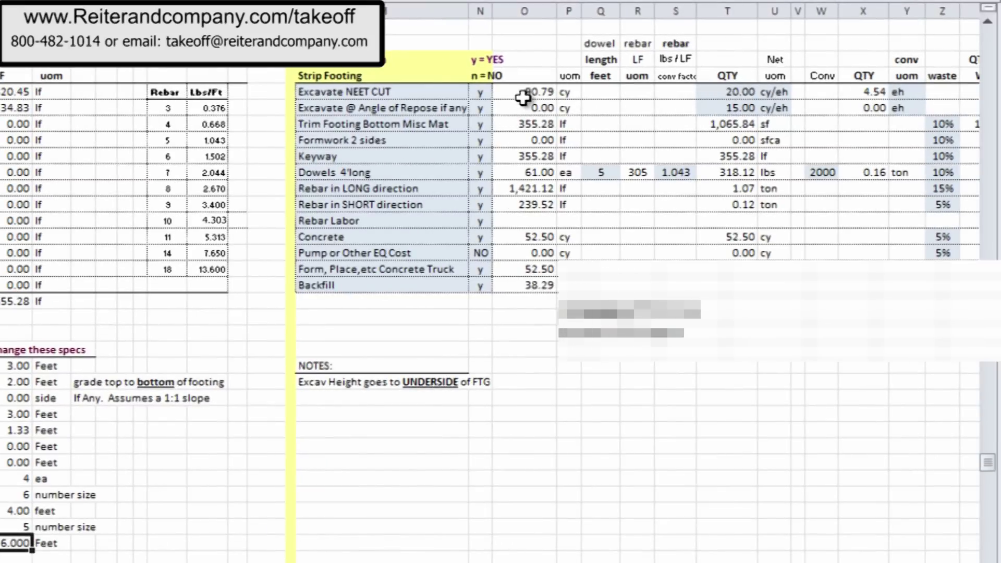
left_click_drag(523, 97, 518, 283)
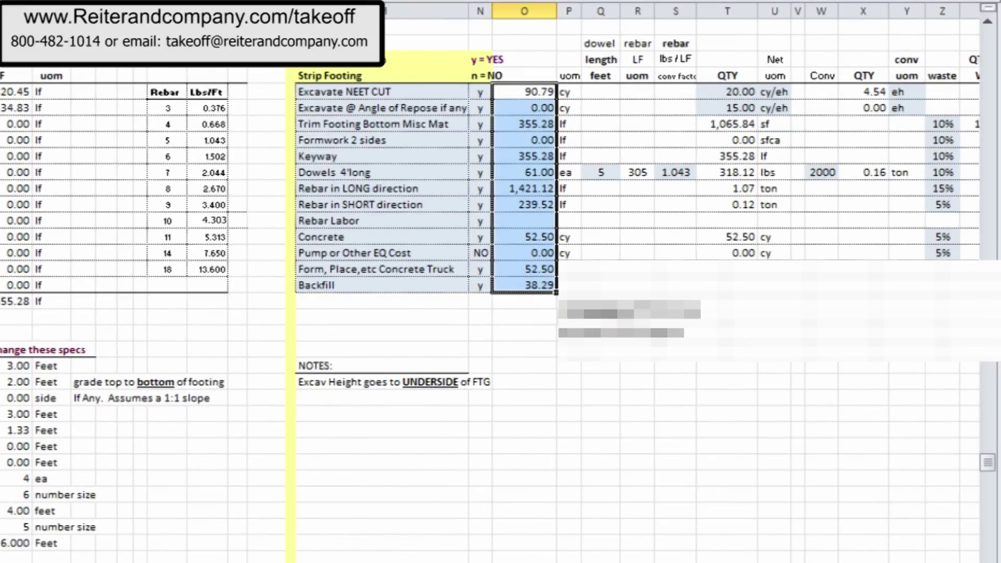
scroll(500, 281, "right", 5)
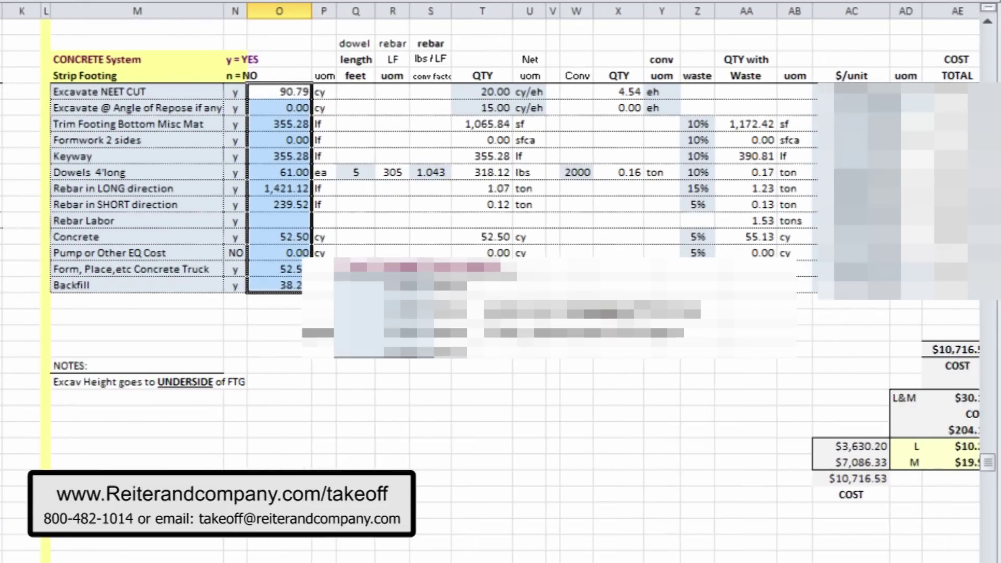
scroll(500, 281, "right", 3)
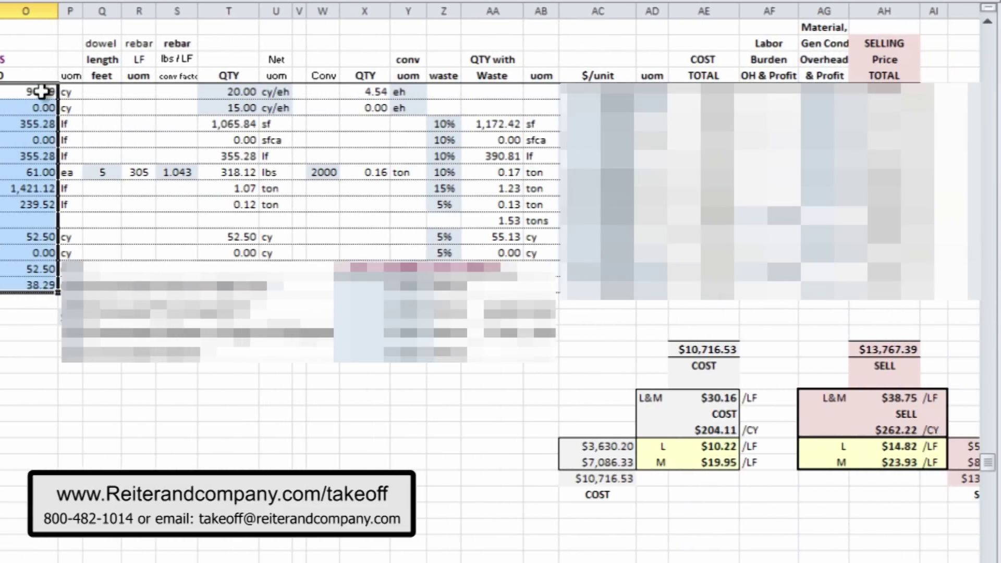
left_click(31, 137)
left_click(33, 190)
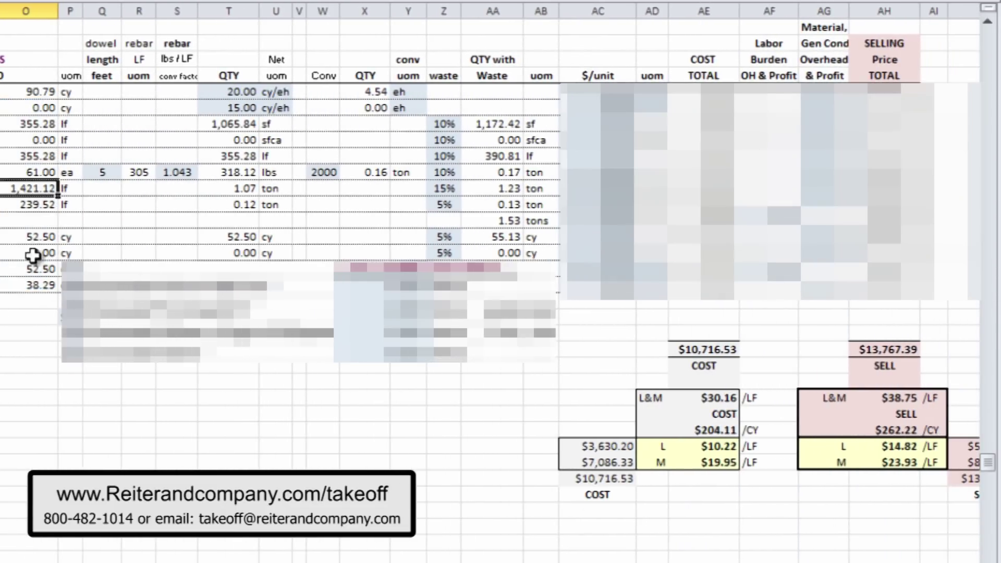
left_click(36, 269)
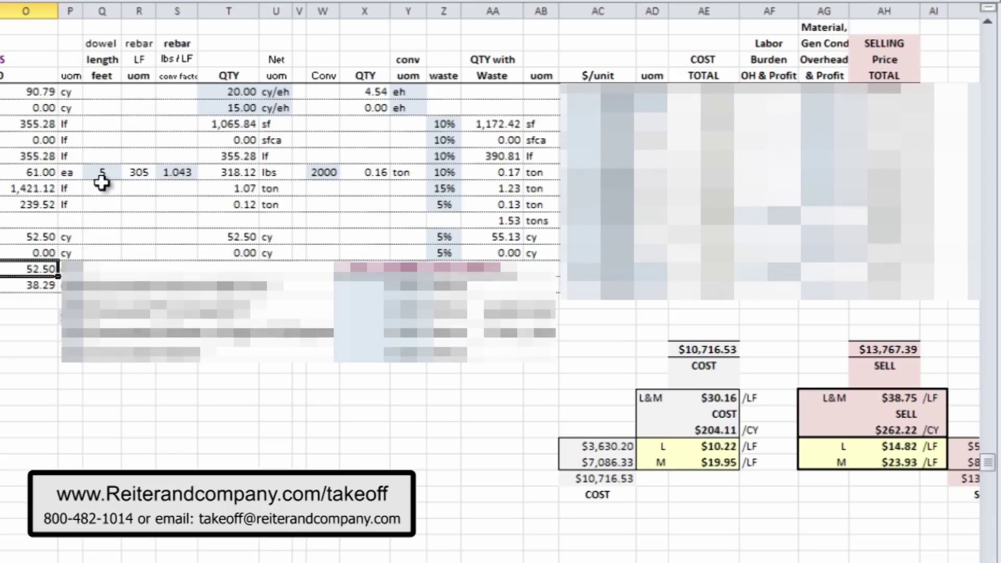
left_click_drag(234, 91, 232, 254)
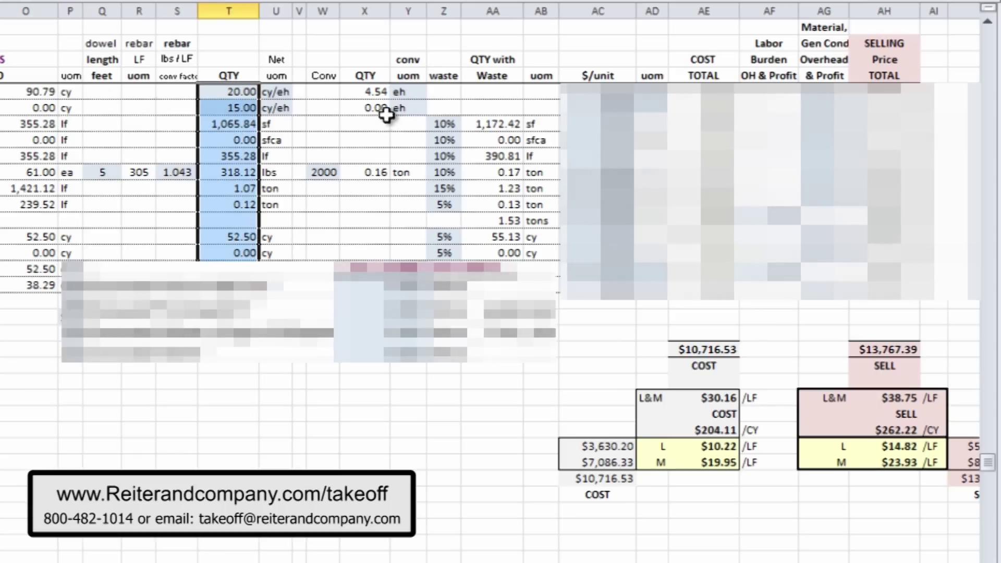
left_click(325, 167)
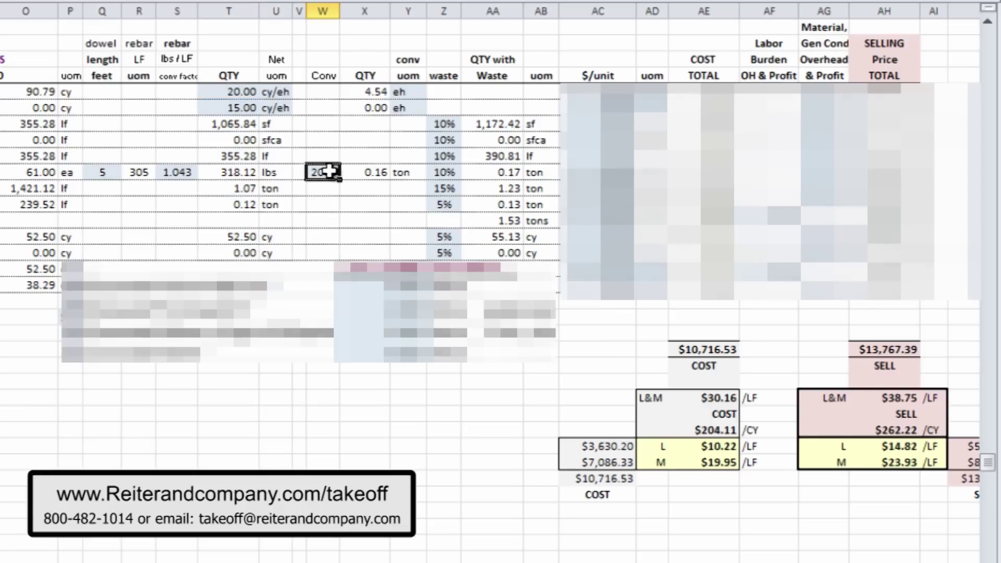
left_click_drag(365, 93, 365, 253)
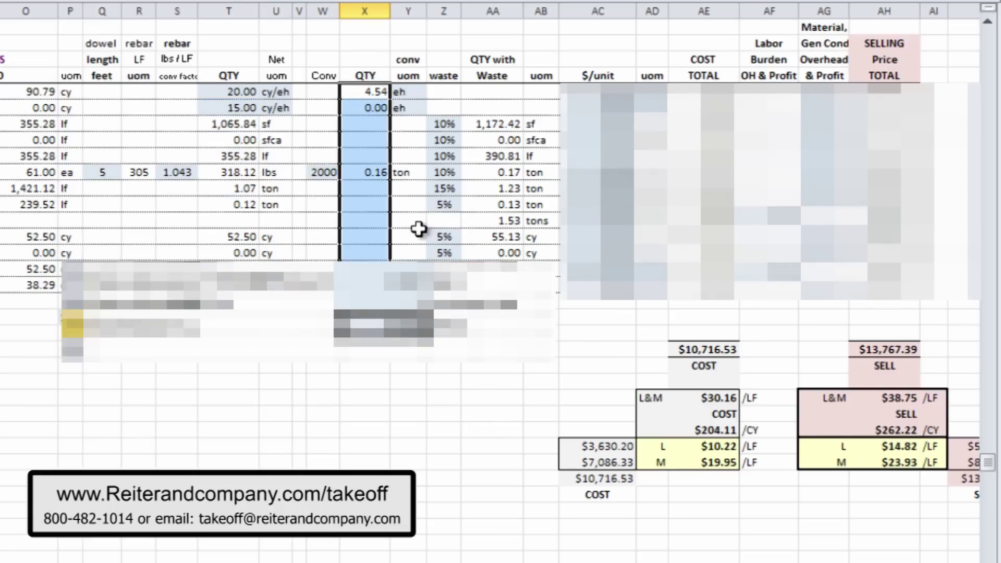
left_click_drag(443, 91, 443, 252)
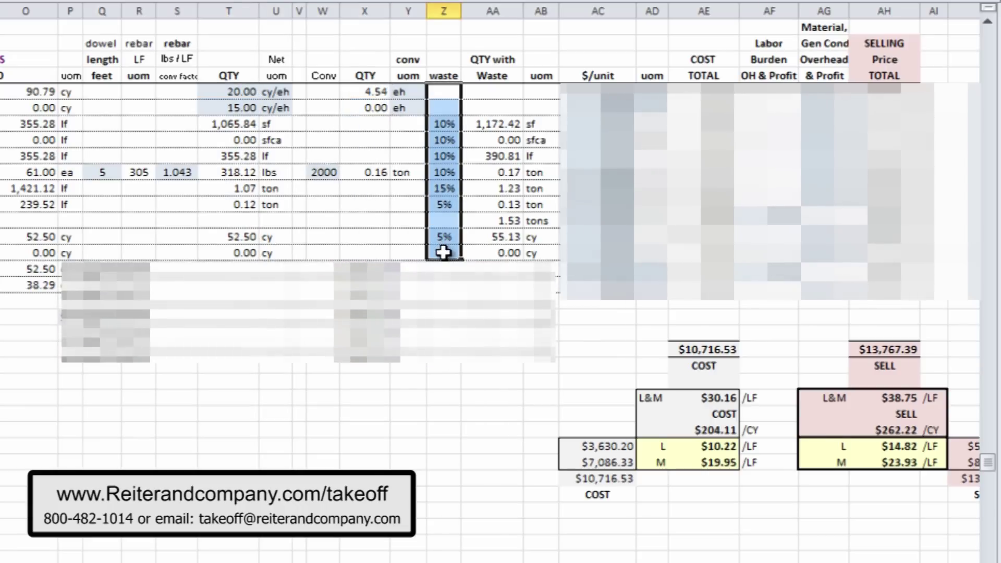
left_click(498, 64)
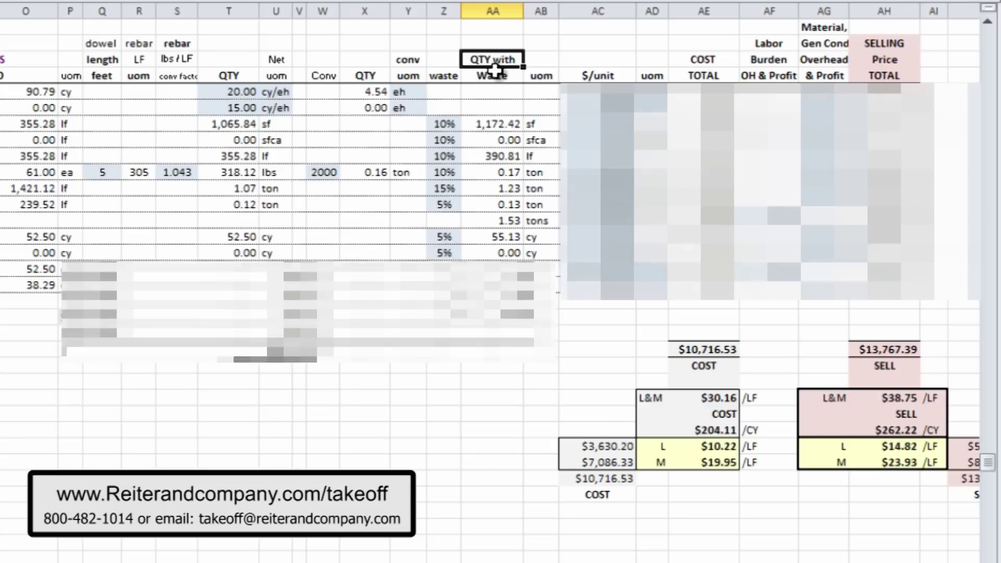
left_click(494, 78)
left_click_drag(493, 124, 493, 253)
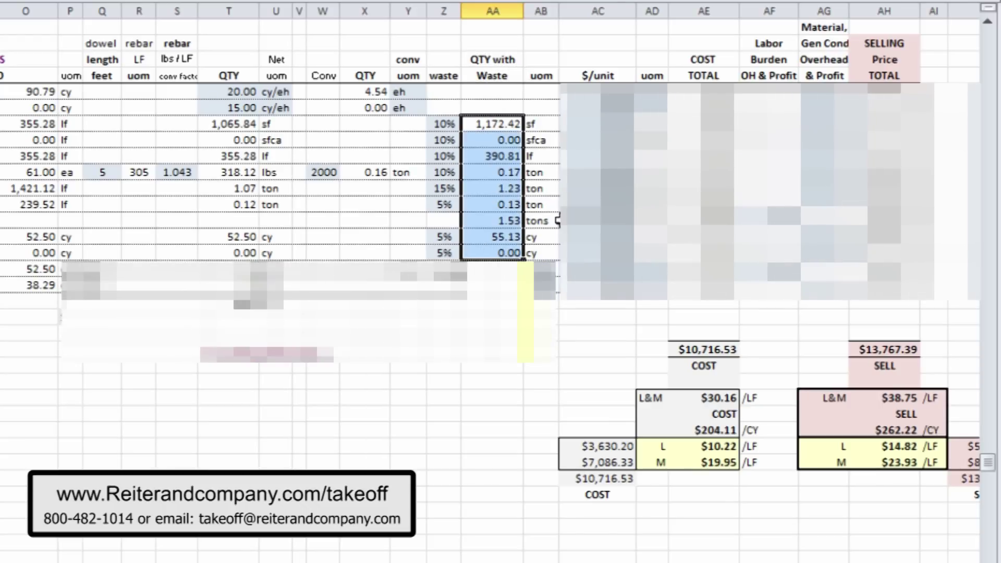
left_click_drag(598, 92, 598, 285)
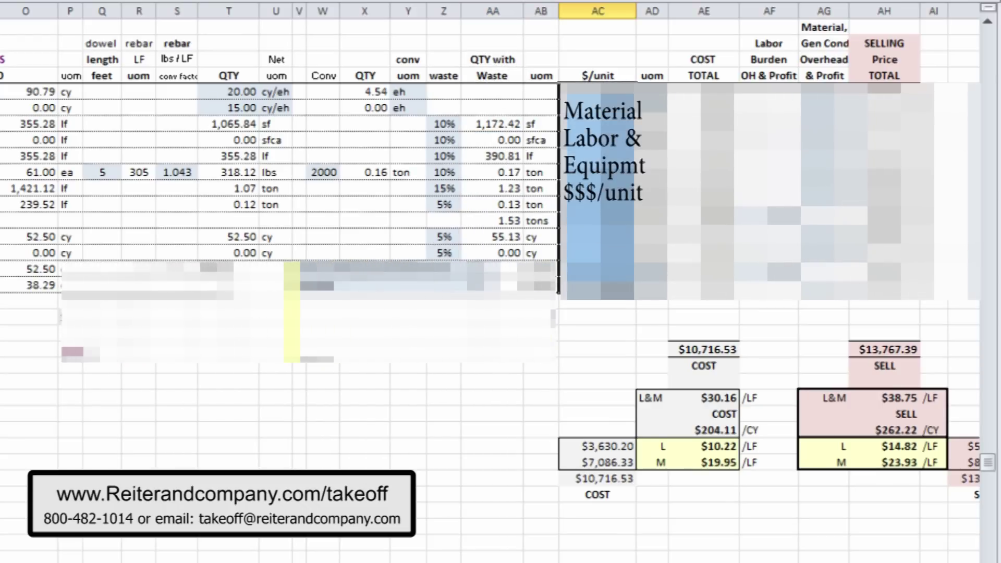
left_click(703, 60)
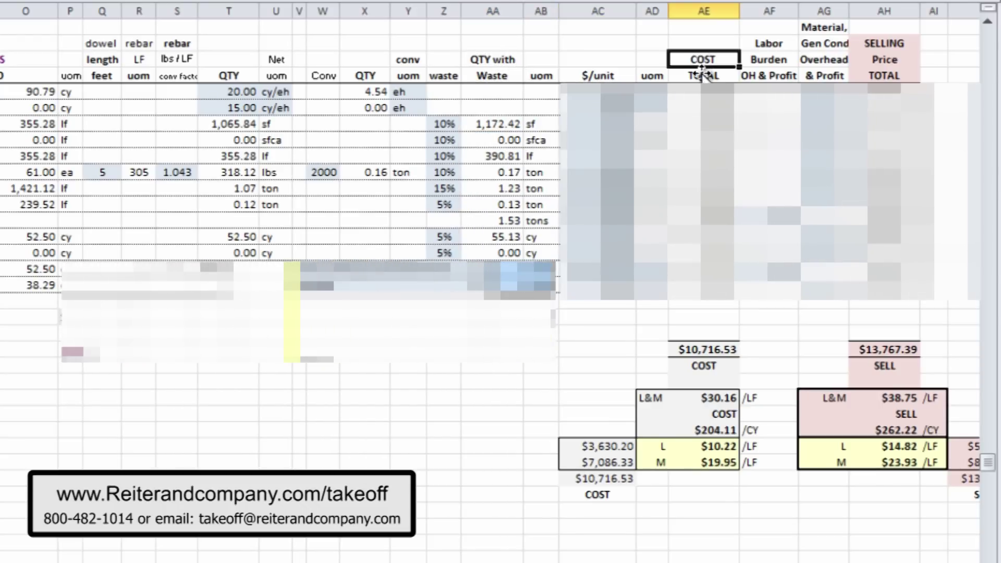
left_click_drag(702, 92, 702, 293)
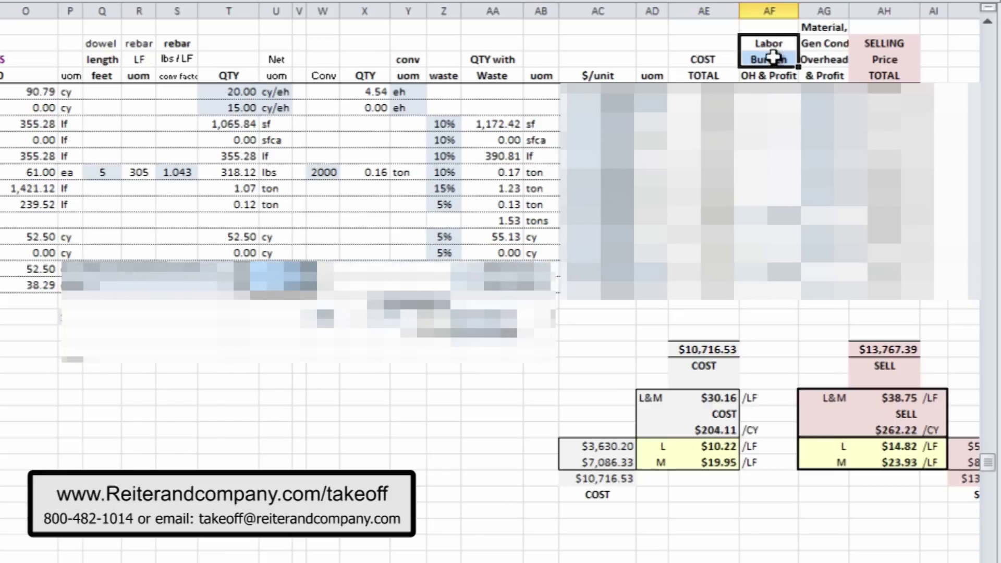
left_click_drag(769, 45, 773, 74)
left_click(768, 225)
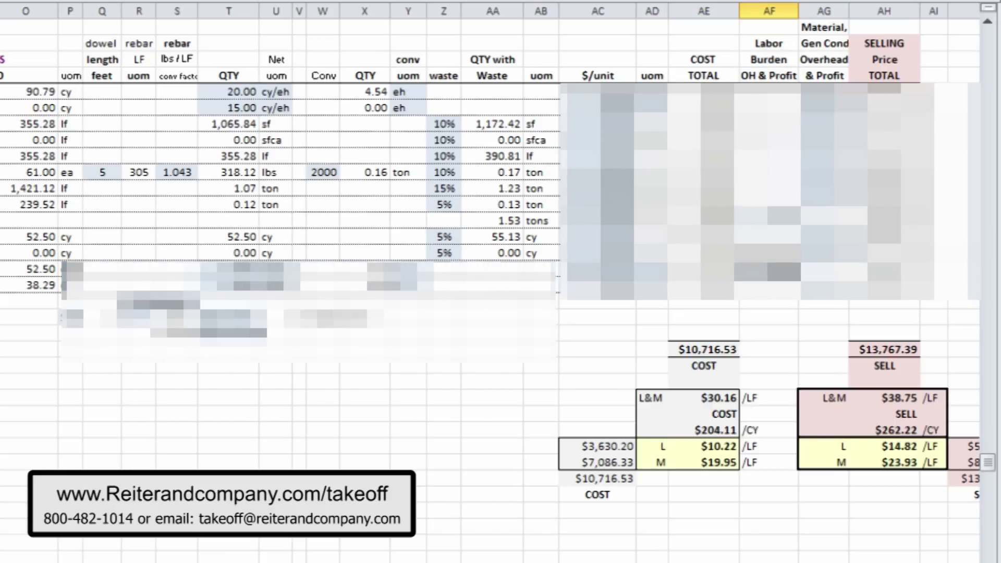
left_click(823, 27)
left_click(823, 60)
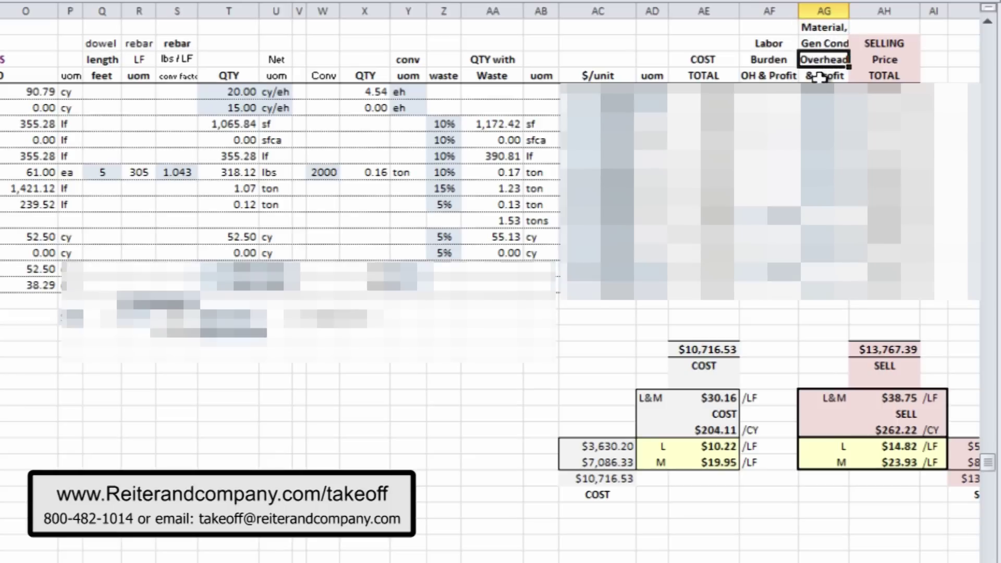
left_click_drag(821, 92, 824, 292)
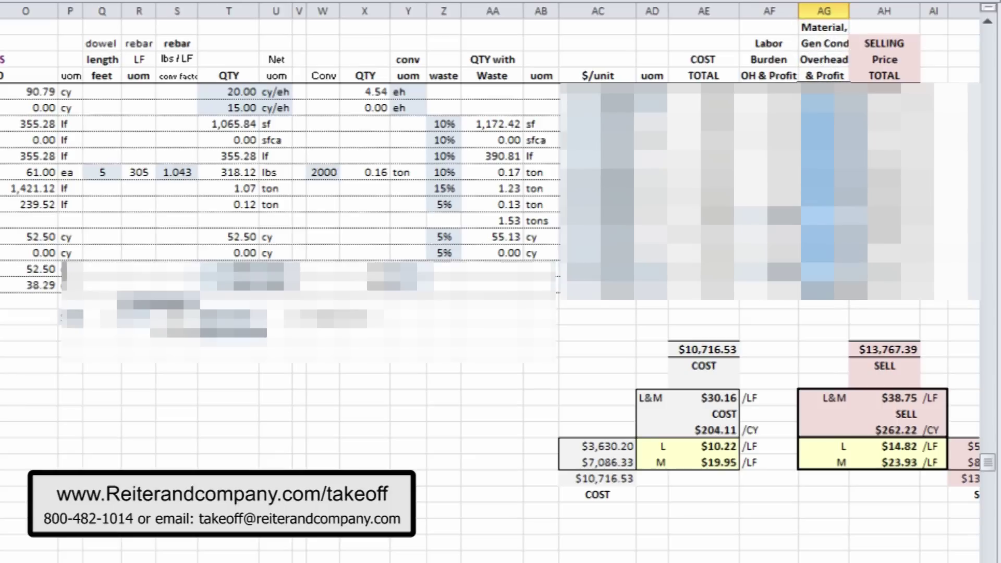
left_click(881, 46)
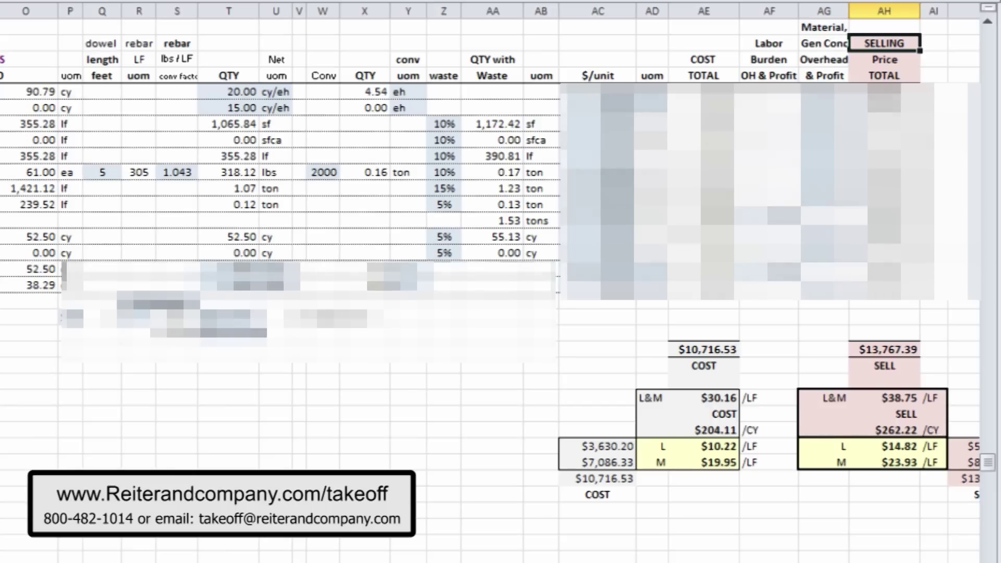
left_click_drag(883, 92, 889, 295)
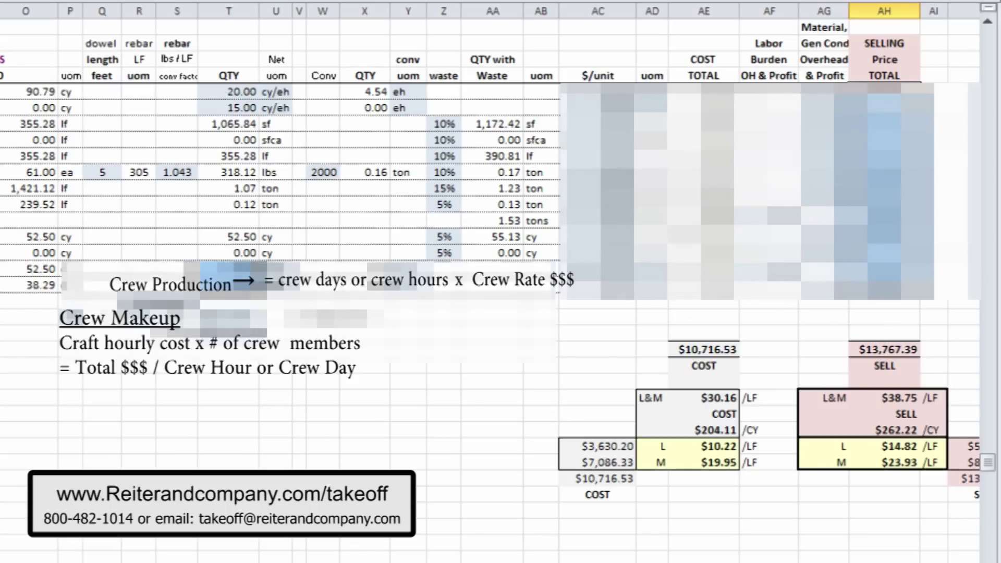
left_click(139, 285)
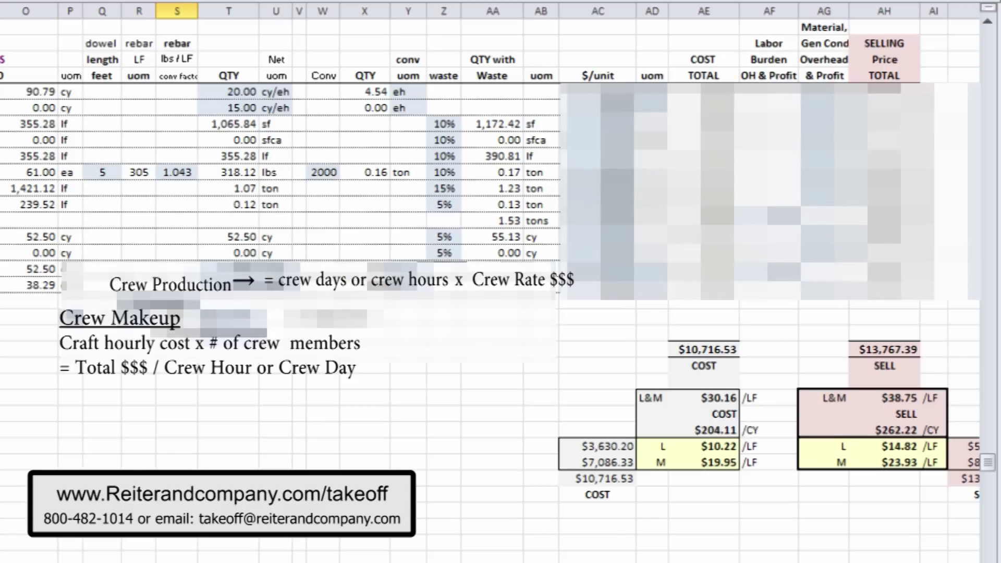
key("Right")
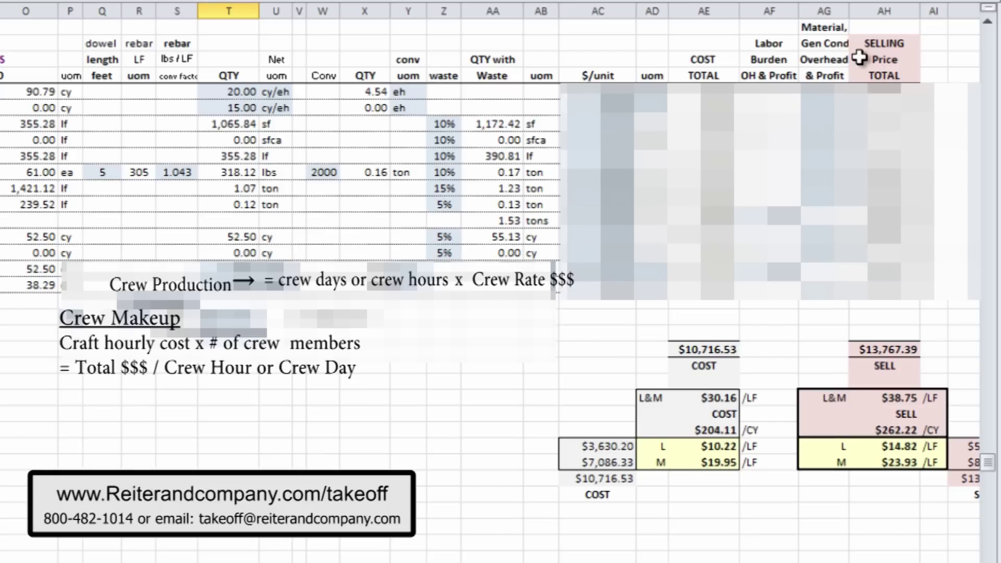
left_click(886, 349)
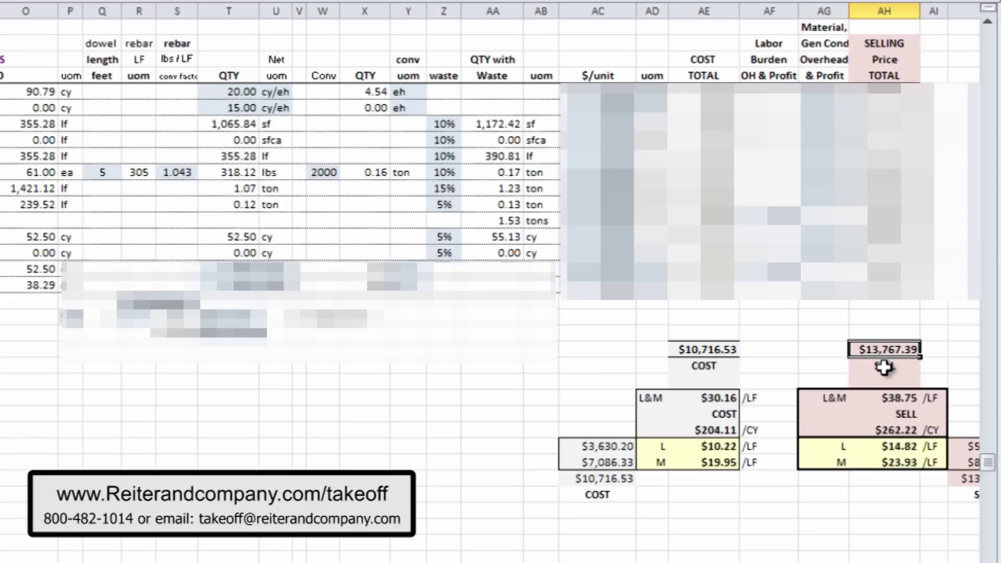
left_click(883, 367)
left_click(702, 348)
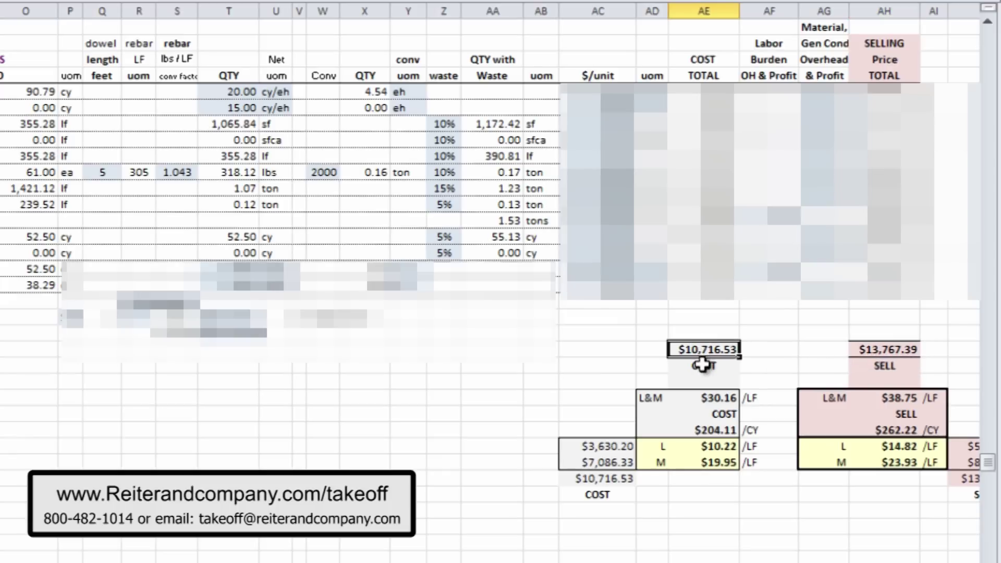
left_click(703, 367)
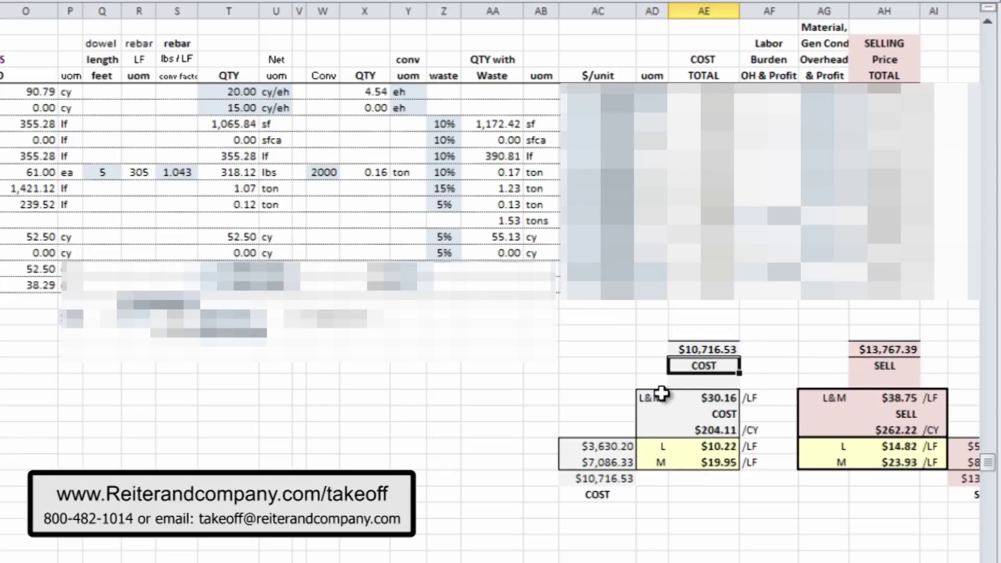
left_click(723, 413)
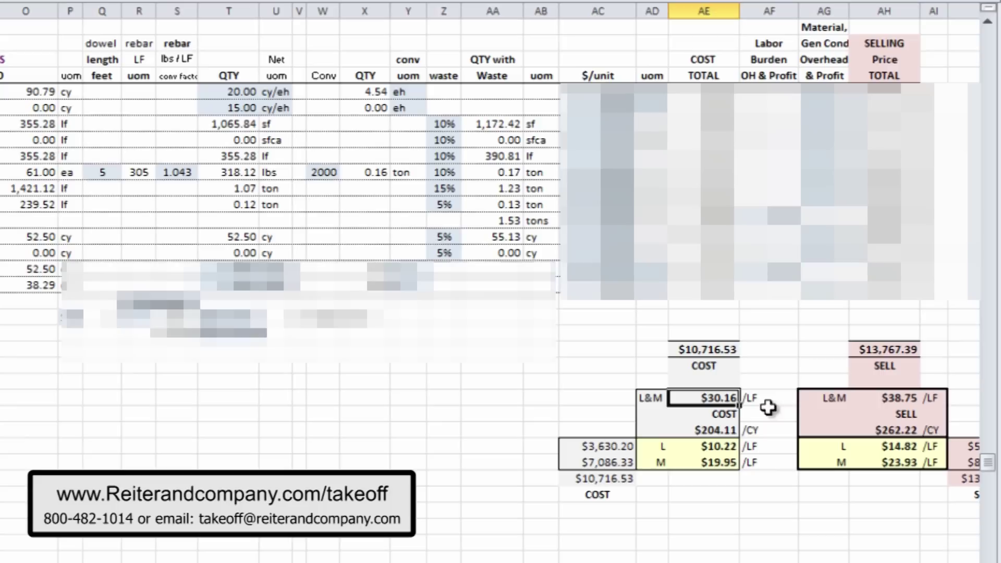
left_click(907, 414)
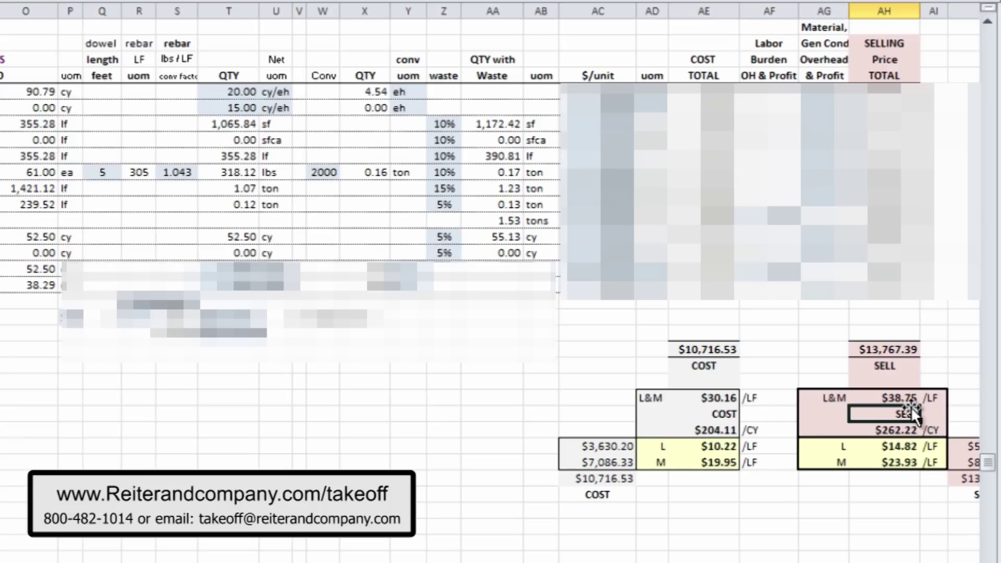
left_click(898, 398)
left_click(846, 396)
left_click(893, 398)
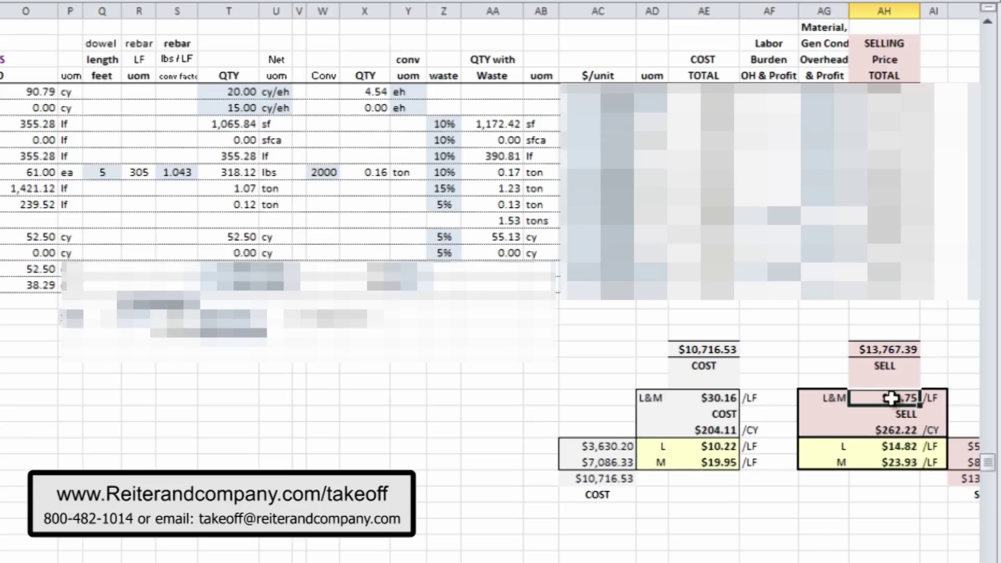